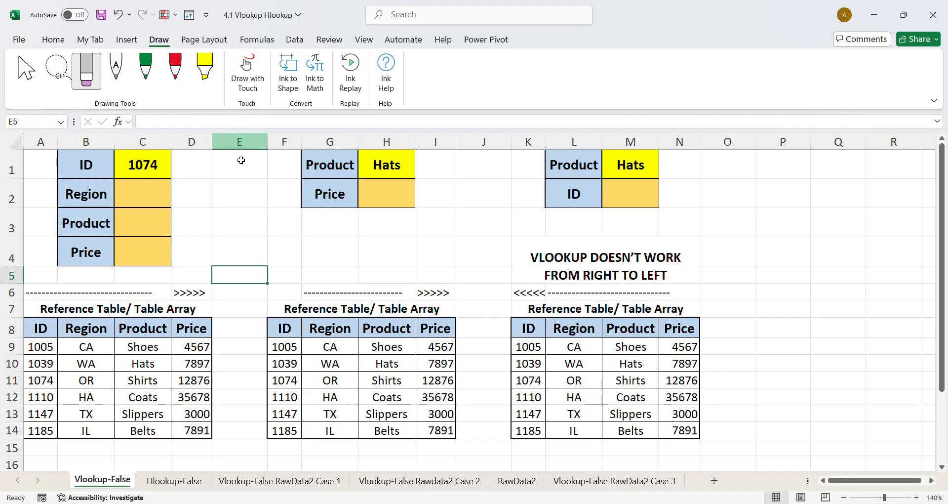
Pick the green pen from the Draw tab's drawing tools.
left_click(144, 72)
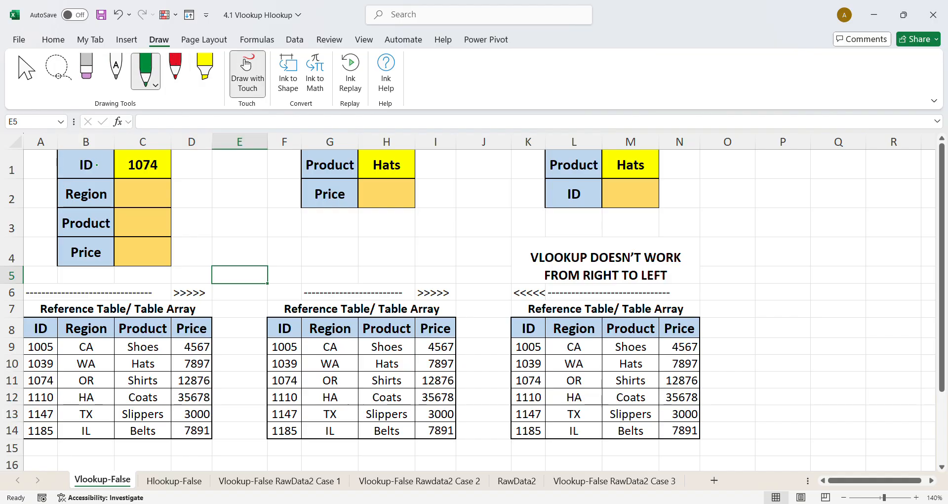
Tick the ID label and the Region and Price result cells in green ink.
left_click_drag(43, 166, 59, 159)
mouse_move(178, 195)
left_mouse_down()
mouse_move(206, 191)
mouse_move(200, 216)
left_mouse_up()
left_click_drag(191, 247, 207, 241)
Brace the first reference table, tick its headers, arrow up at the ID column, and tick Hats.
mouse_move(225, 323)
left_mouse_down()
mouse_move(240, 437)
mouse_move(226, 445)
left_mouse_up()
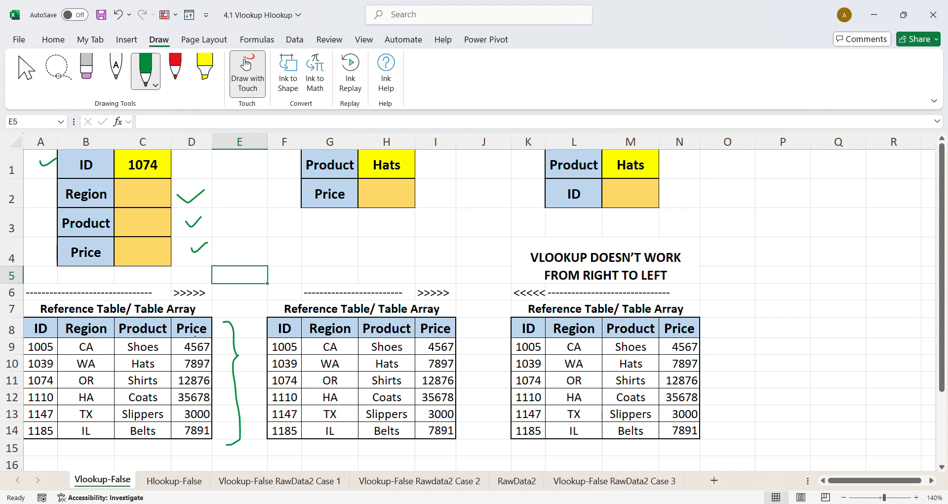
left_click_drag(25, 322, 198, 312)
left_click_drag(35, 456, 30, 443)
left_click_drag(427, 162, 457, 155)
Tick the middle example's Price row, brace its table, write 2, tick headers, and arrow up at Product.
left_click_drag(432, 192, 459, 180)
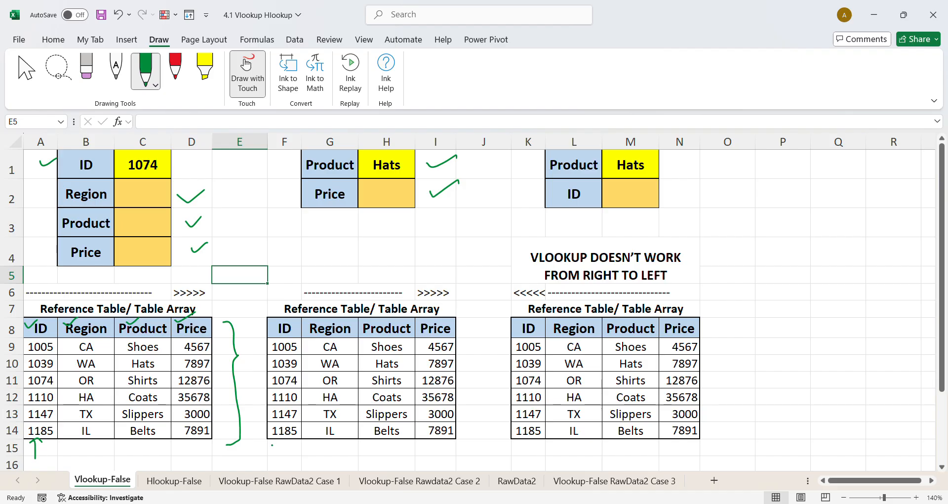
mouse_move(470, 324)
left_mouse_down()
mouse_move(482, 416)
mouse_move(464, 437)
left_mouse_up()
mouse_move(365, 267)
left_mouse_down()
mouse_move(374, 281)
mouse_move(390, 276)
left_mouse_up()
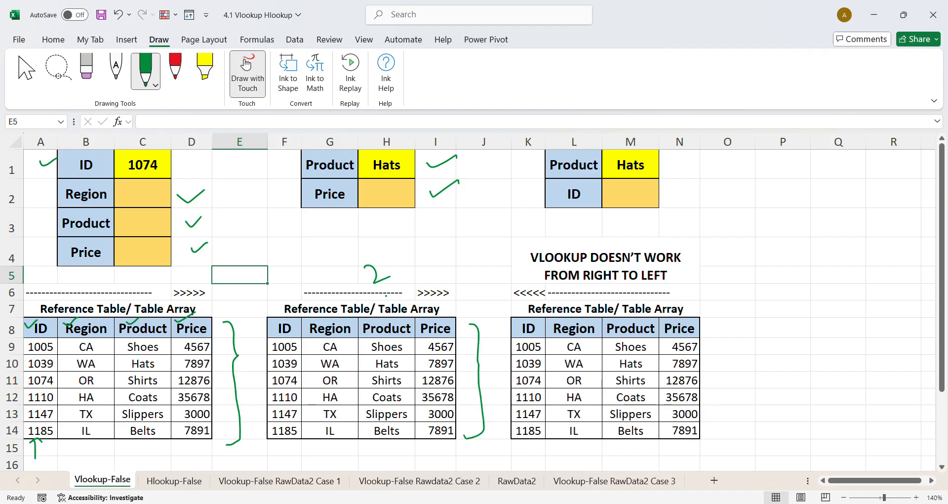
mouse_move(293, 322)
left_mouse_down()
mouse_move(298, 329)
mouse_move(307, 318)
mouse_move(457, 316)
left_mouse_up()
mouse_move(392, 467)
left_mouse_down()
mouse_move(392, 444)
mouse_move(399, 449)
left_mouse_up()
left_click_drag(671, 166, 709, 156)
Circle the ID label, number Product 3 and ID 1, cross out the right table, and tick the sheet tab.
mouse_move(582, 191)
left_mouse_down()
mouse_move(558, 194)
mouse_move(591, 202)
mouse_move(580, 190)
left_mouse_up()
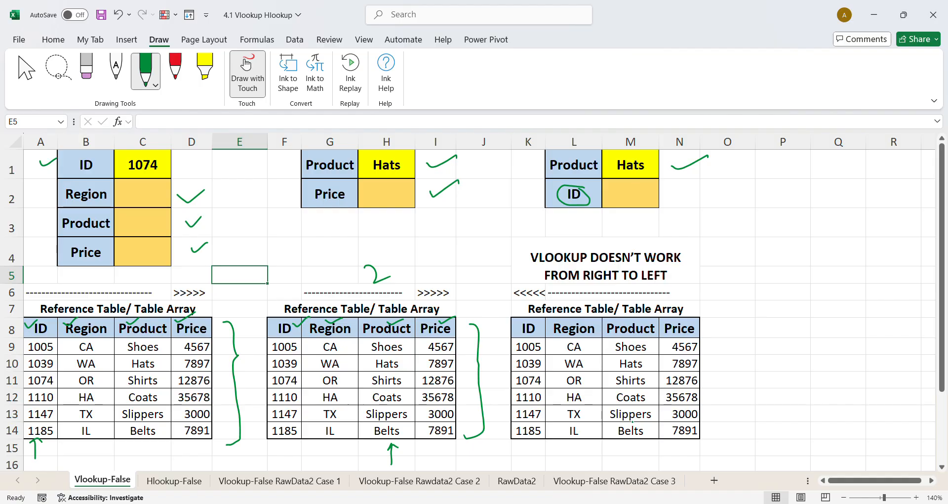
mouse_move(628, 445)
left_mouse_down()
mouse_move(643, 455)
mouse_move(628, 457)
mouse_move(648, 463)
mouse_move(638, 443)
left_mouse_up()
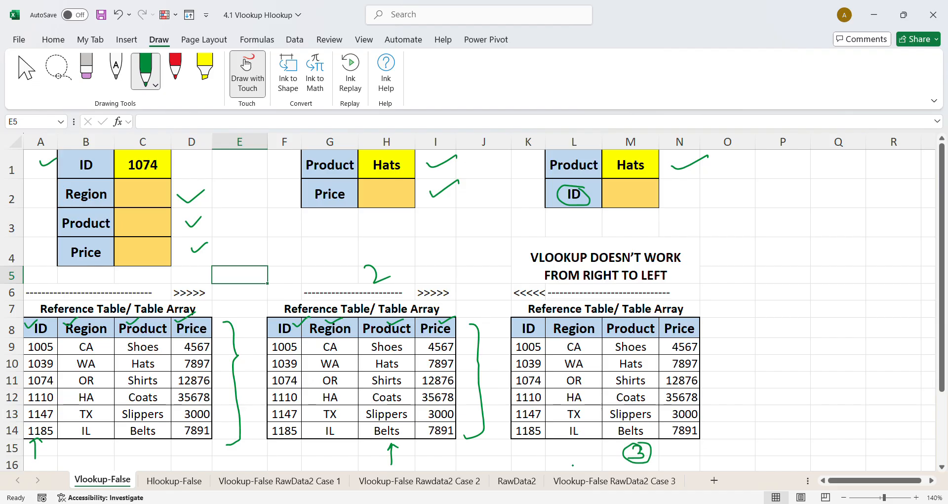
mouse_move(539, 449)
left_mouse_down()
mouse_move(554, 465)
mouse_move(536, 447)
left_mouse_up()
mouse_move(725, 344)
left_mouse_down()
mouse_move(754, 371)
mouse_move(729, 380)
left_mouse_up()
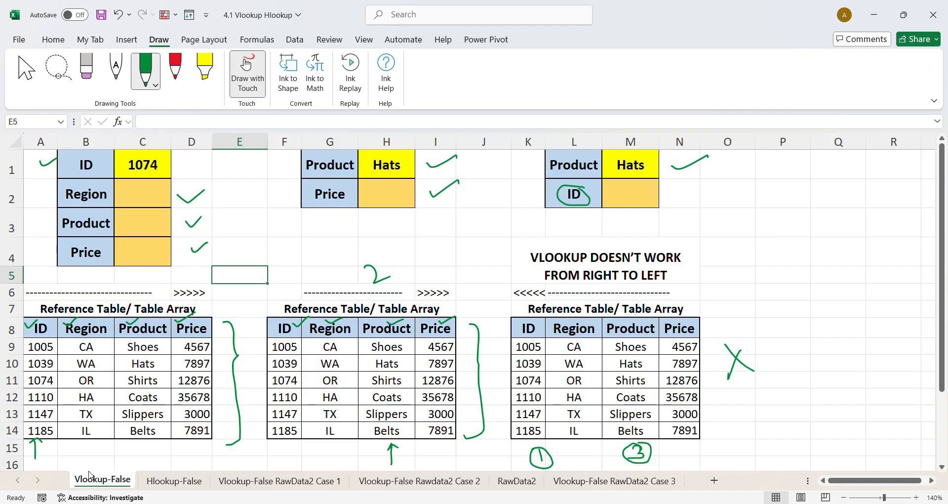
left_click_drag(104, 464, 126, 462)
left_click(83, 69)
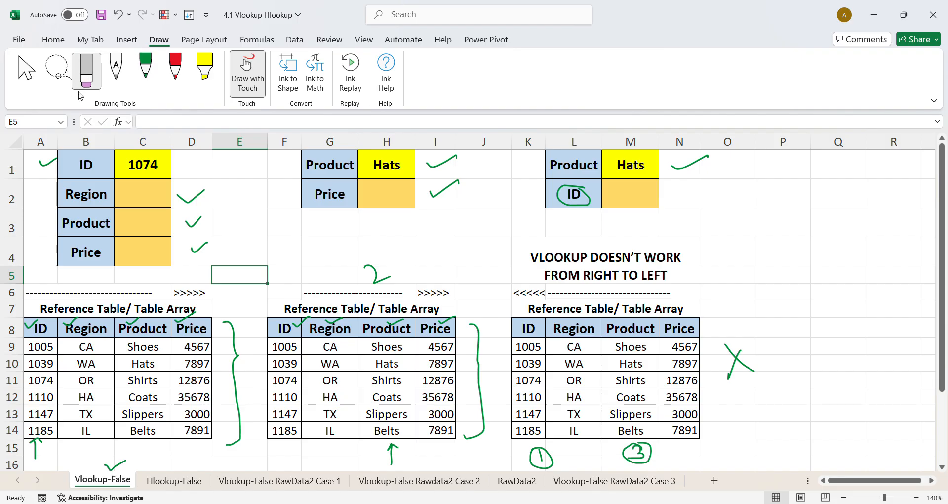
Erase every green ink stroke, then return to Select mode and select cell C1.
mouse_move(54, 164)
left_mouse_down()
mouse_move(205, 278)
mouse_move(185, 316)
mouse_move(24, 331)
left_mouse_up()
mouse_move(48, 463)
left_mouse_down()
mouse_move(52, 474)
mouse_move(187, 449)
mouse_move(245, 358)
mouse_move(249, 370)
mouse_move(395, 275)
mouse_move(312, 329)
mouse_move(452, 330)
mouse_move(490, 390)
mouse_move(395, 468)
mouse_move(683, 456)
mouse_move(739, 365)
mouse_move(691, 165)
mouse_move(434, 166)
mouse_move(470, 192)
mouse_move(620, 210)
left_mouse_up()
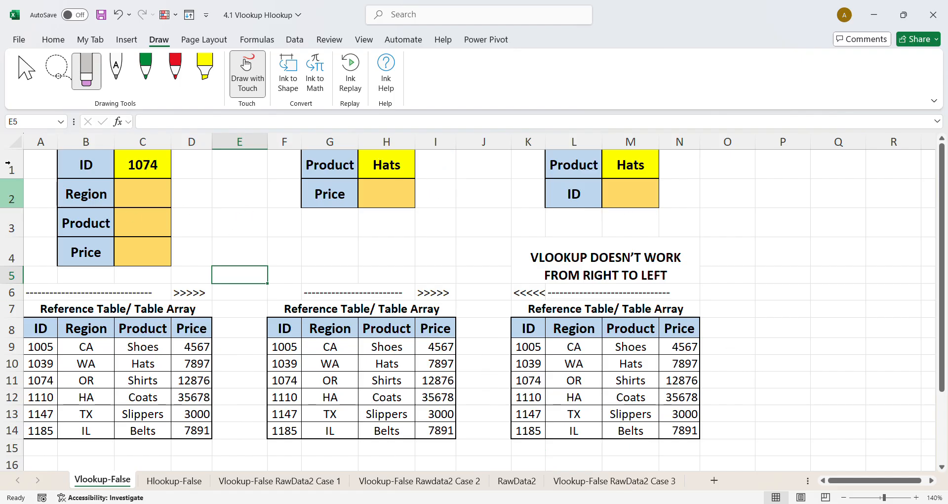
left_click(30, 66)
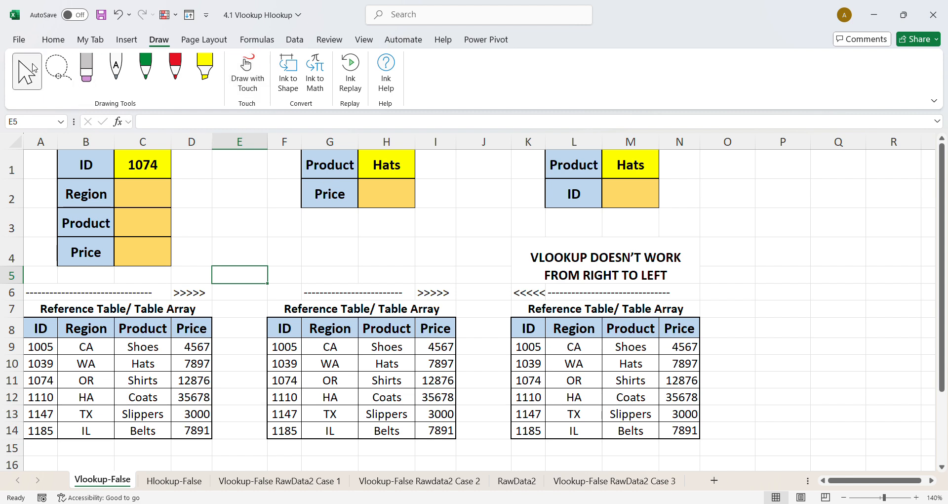
left_click(148, 169)
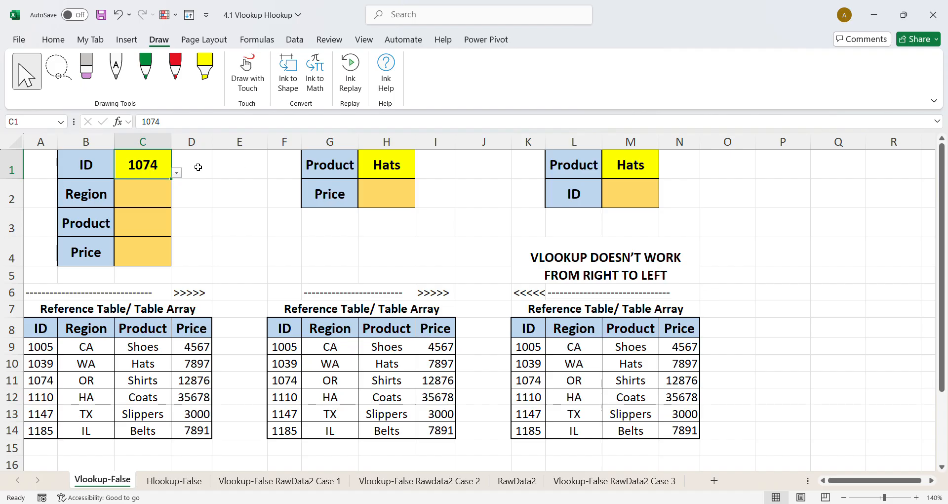
Add a Data Validation list to E1 sourced from A9:A14 and choose 1039.
left_click(244, 167)
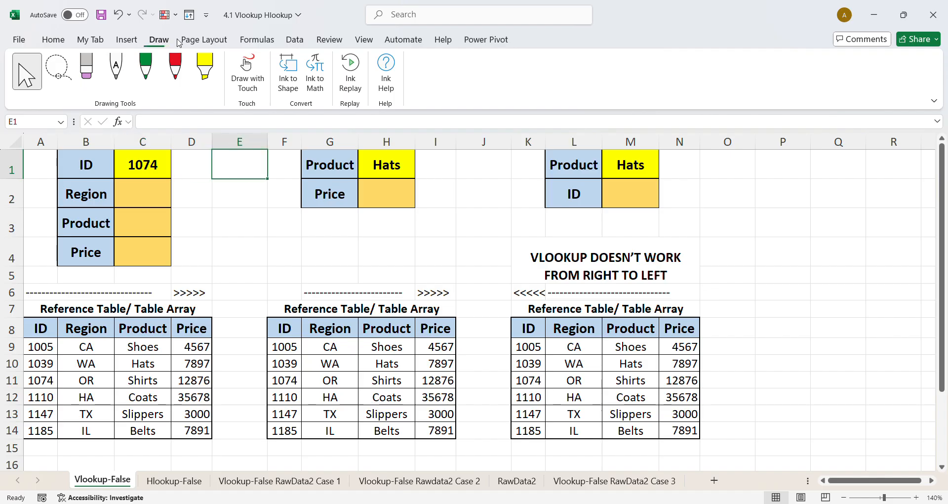
left_click(295, 39)
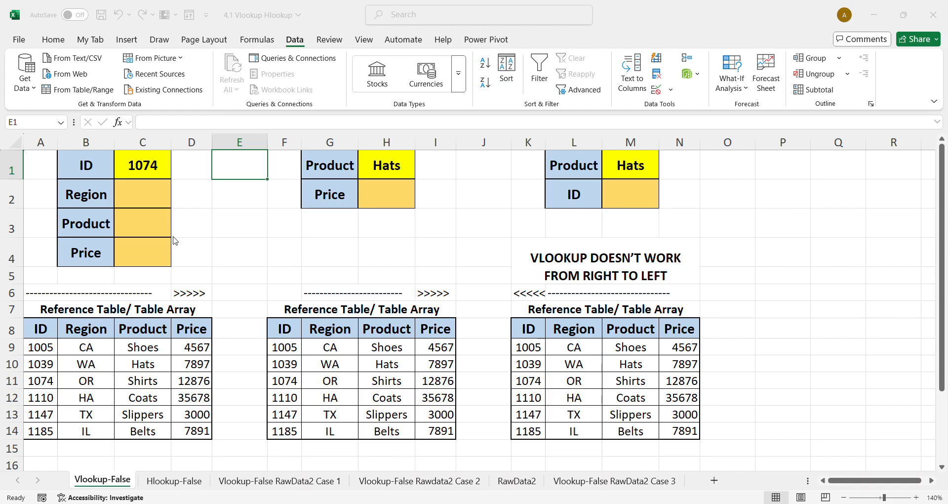
mouse_move(41, 347)
left_mouse_down()
mouse_move(50, 363)
mouse_move(51, 432)
left_mouse_up()
left_click(387, 166)
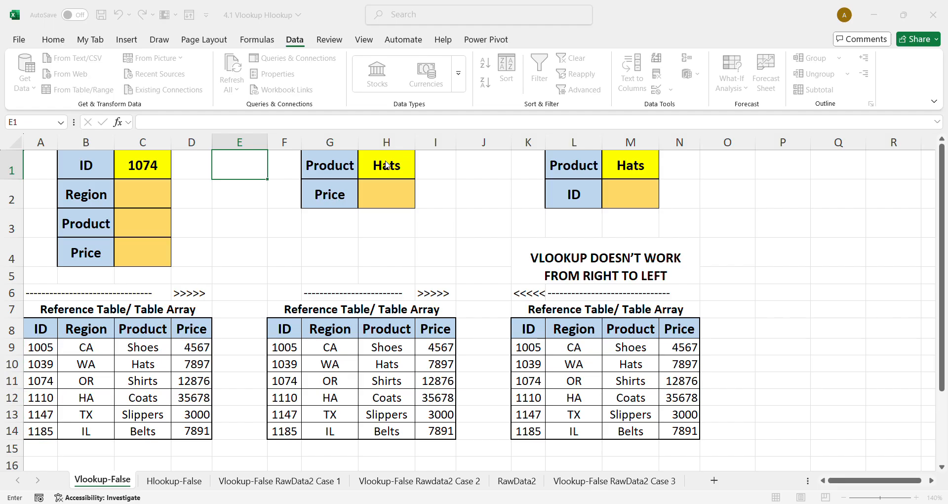
left_click(285, 328)
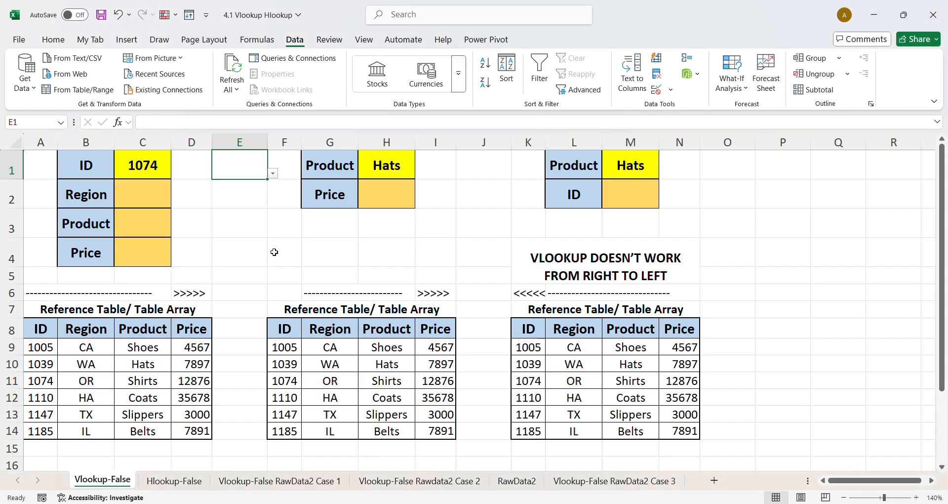
left_click(273, 173)
left_click(271, 193)
Name the first table's data rows A9:D14 TABLE1 in the Name Box.
left_click(164, 164)
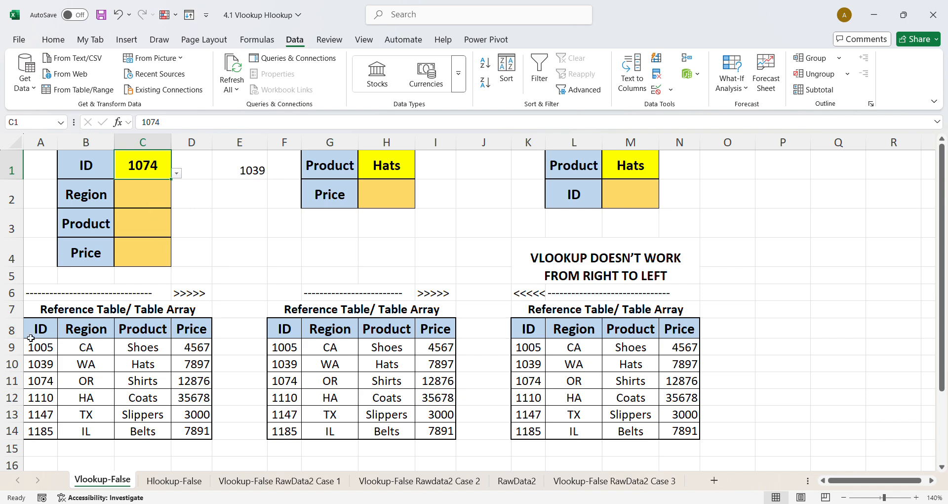
left_click_drag(31, 338, 198, 431)
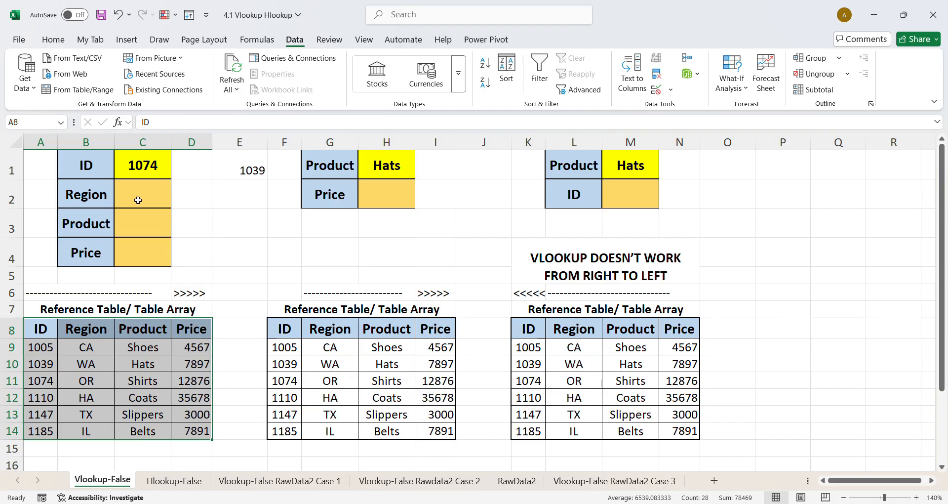
left_click(210, 255)
left_click_drag(35, 347, 182, 432)
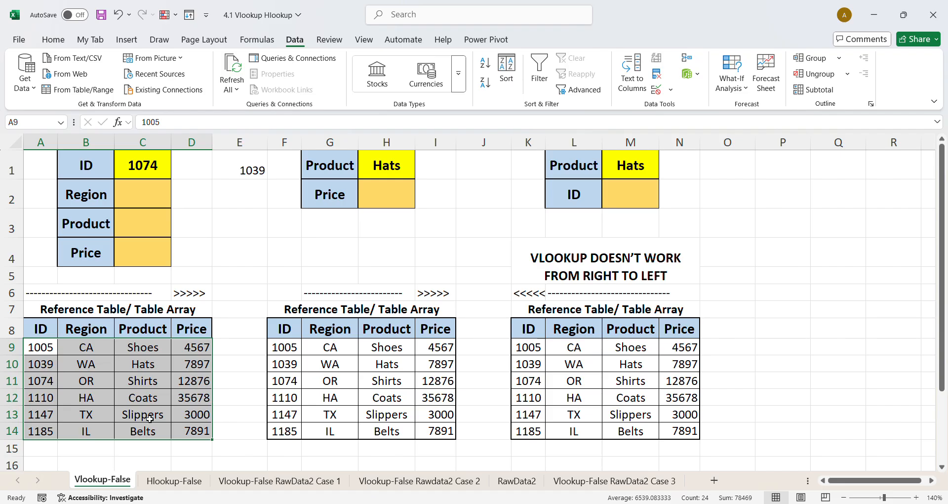
left_click(47, 122)
type("TABLE1")
key("Return")
Enter =VLOOKUP(C1,TABLE1,2,FALSE) in C2 so it returns OR for ID 1074.
left_click(155, 192)
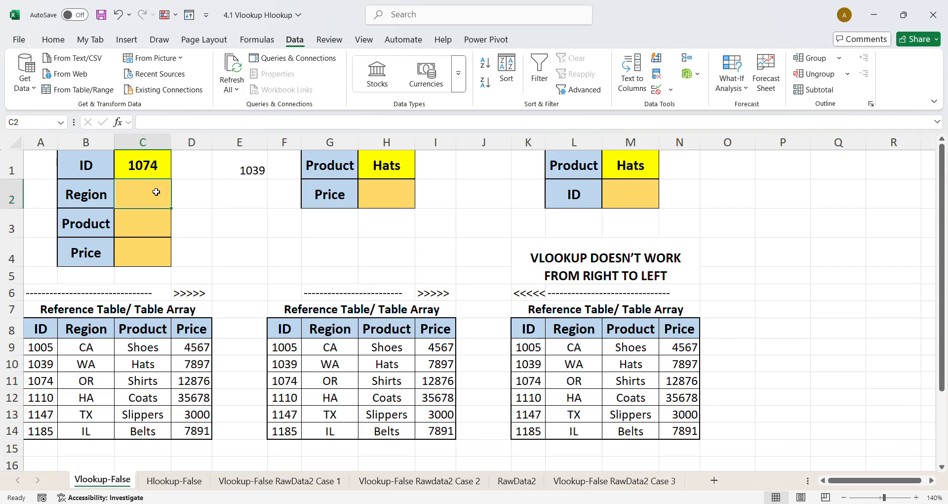
type("=V")
type("L")
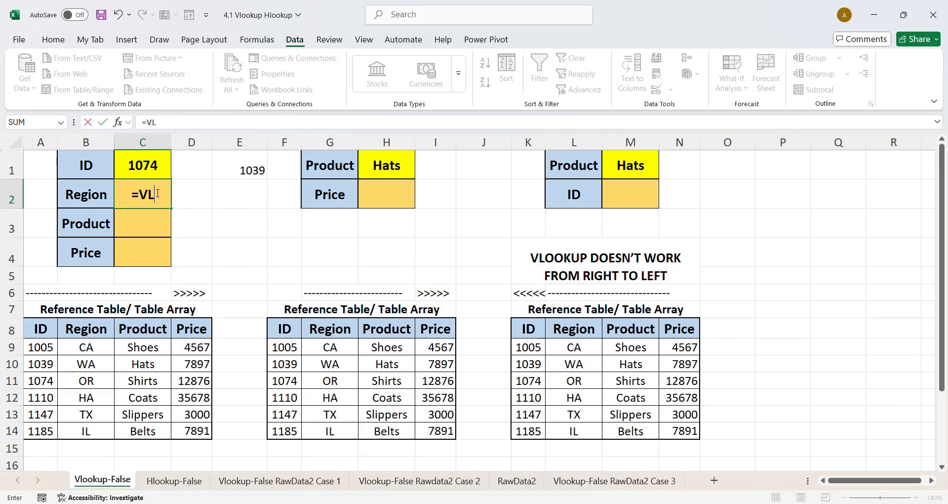
key("Tab")
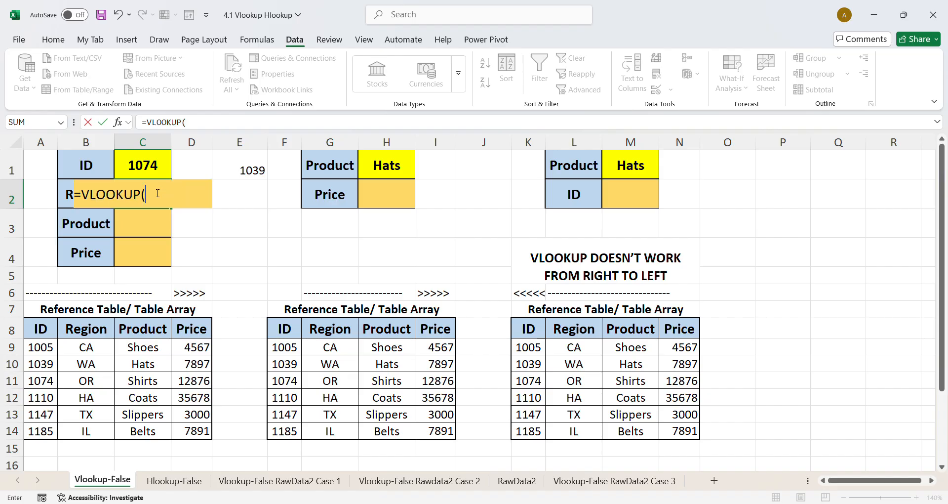
left_click(153, 164)
type(",")
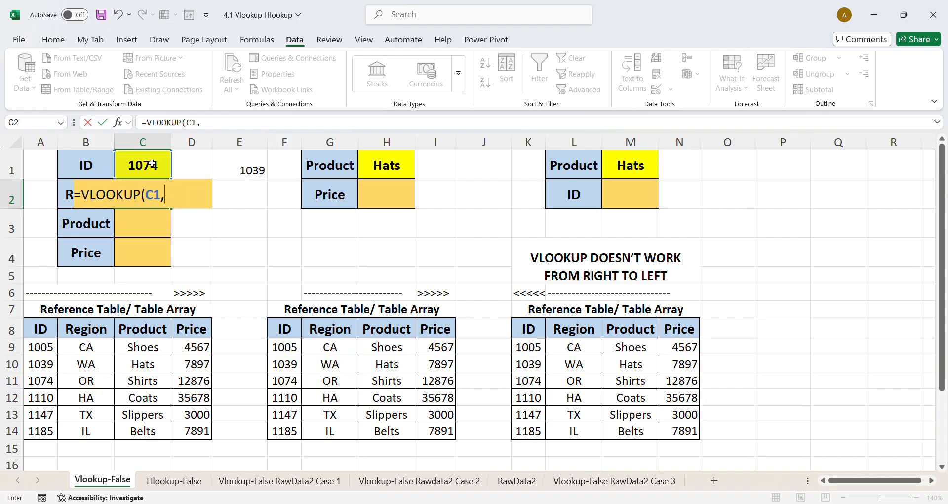
type("TABLE1")
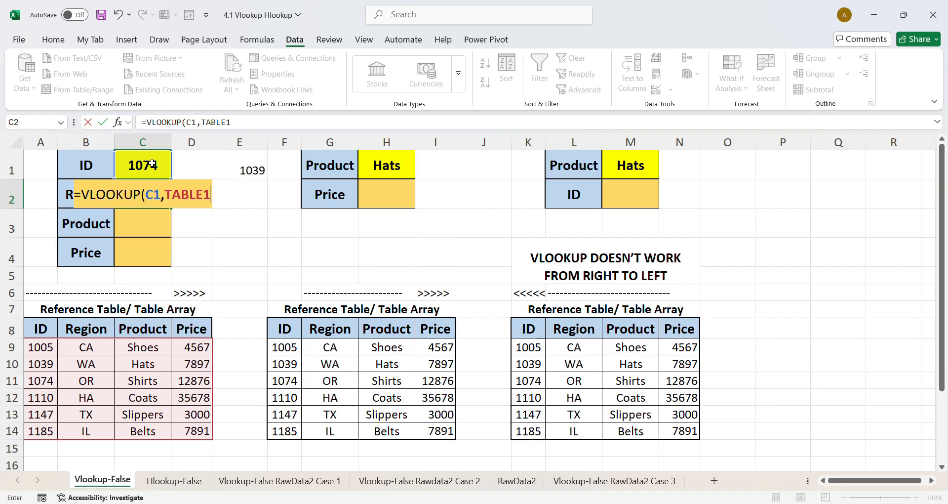
type(",")
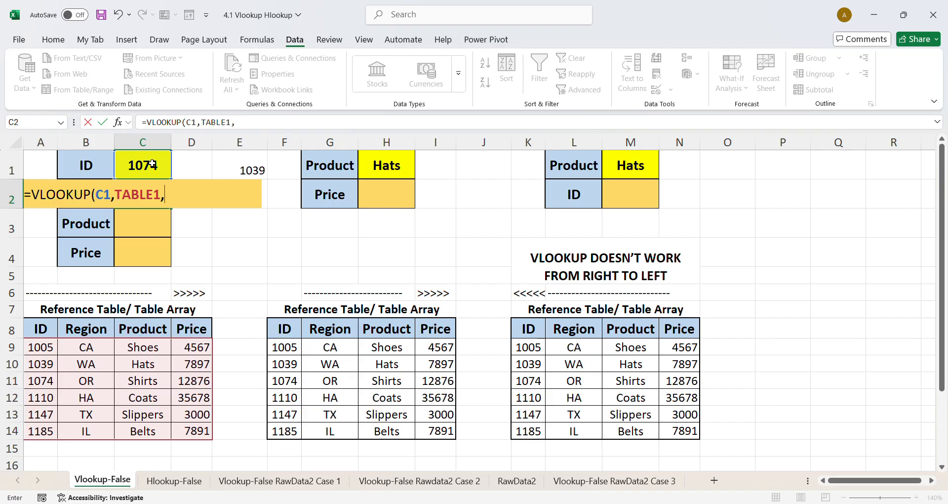
type("2,")
type("FALSE")
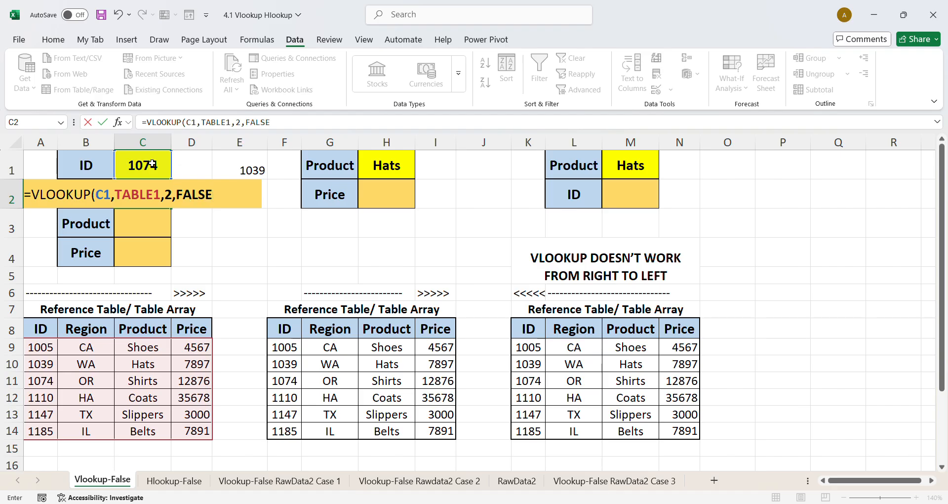
type(")")
key("Return")
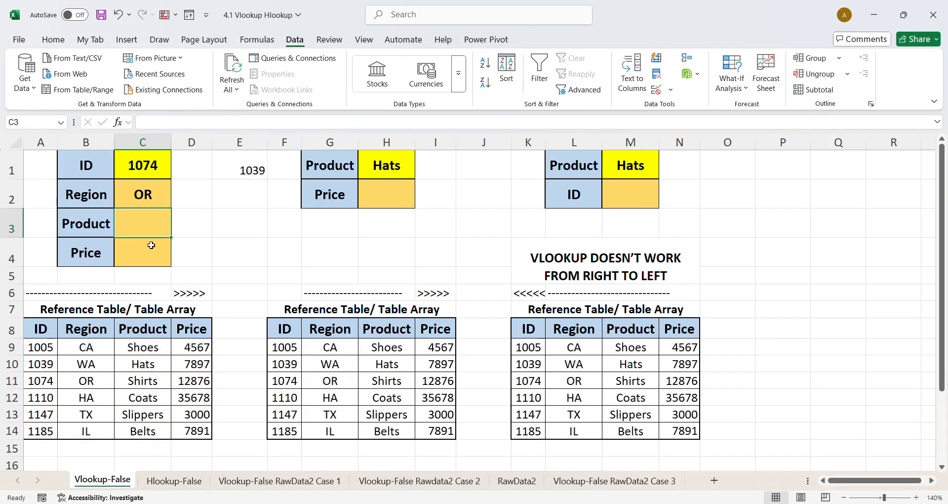
left_click(145, 197)
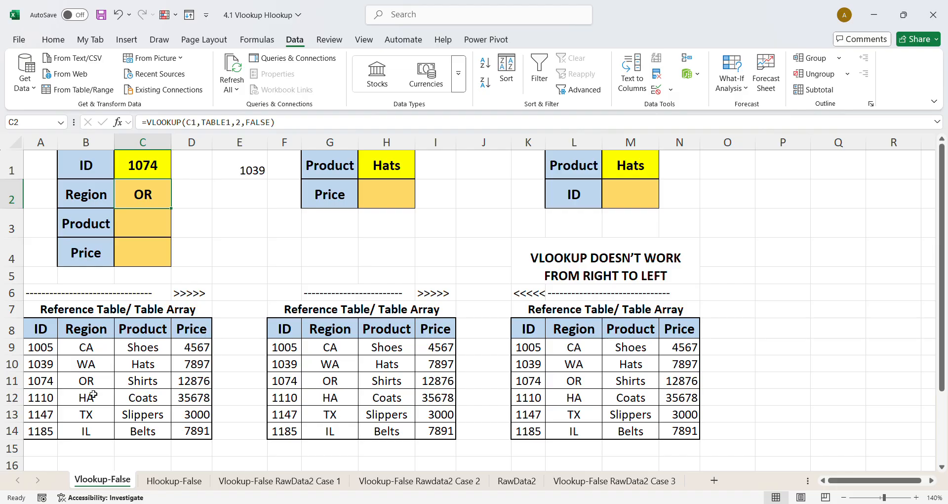
Fill the C2 lookup down to C4 and inspect the resulting #N/A formulas.
left_click_drag(23, 379, 183, 386)
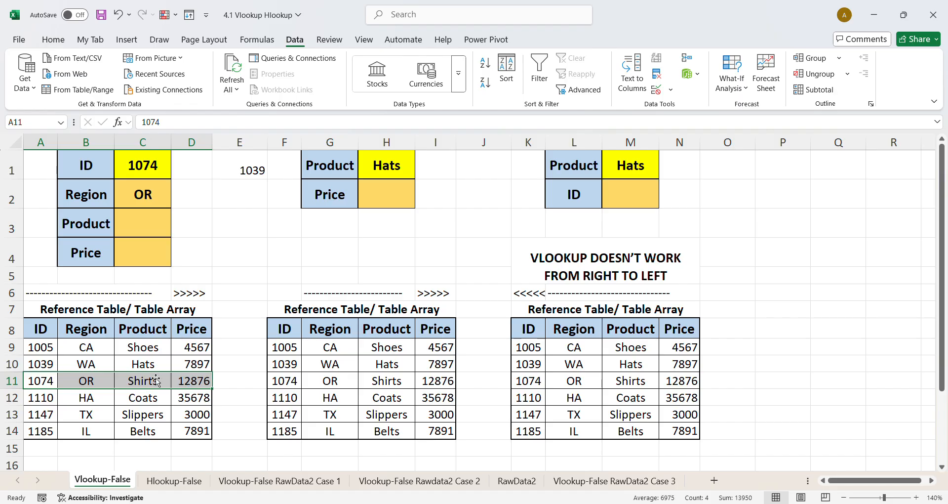
left_click(146, 227)
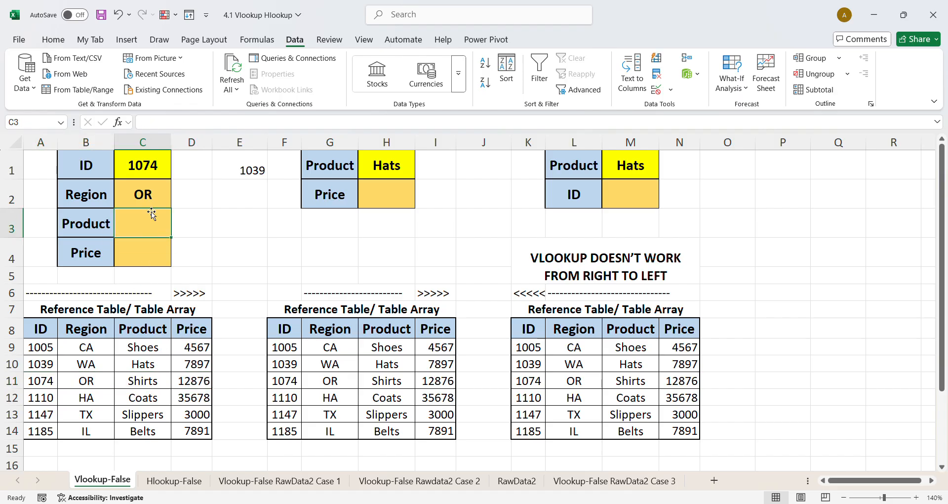
left_click(150, 206)
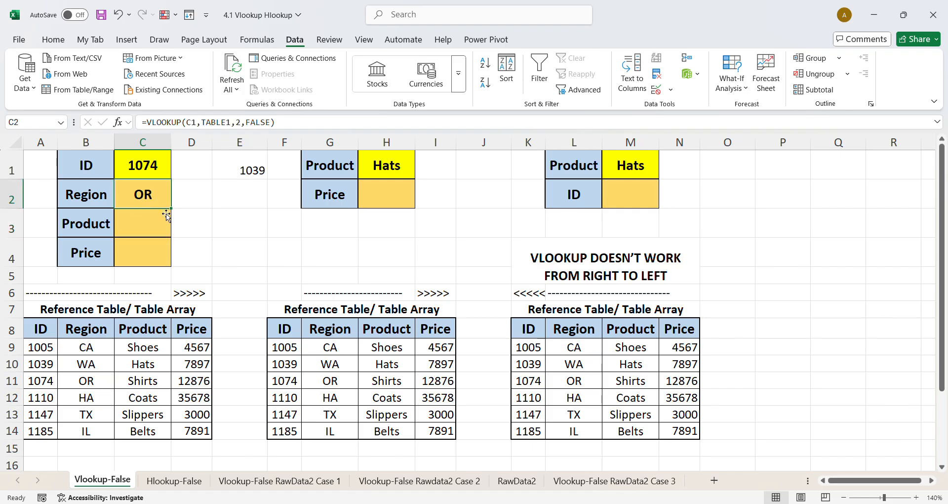
left_click_drag(171, 208, 167, 260)
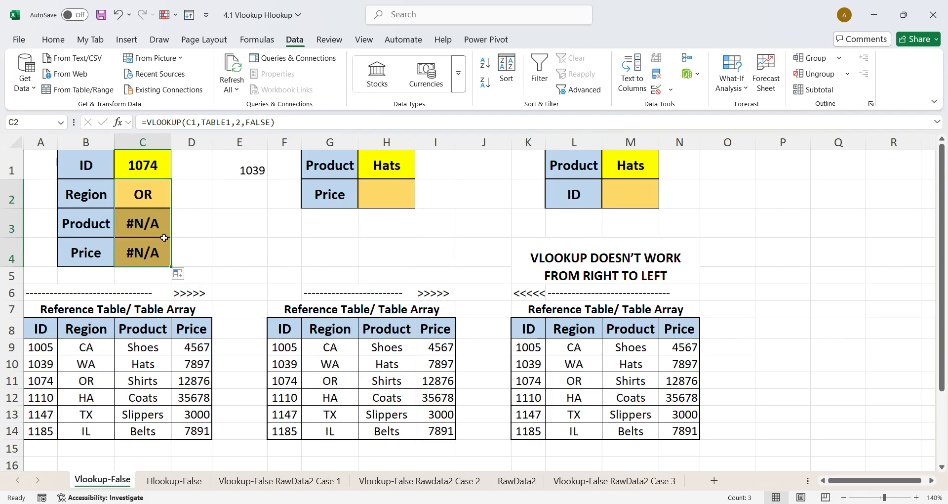
left_click(156, 225)
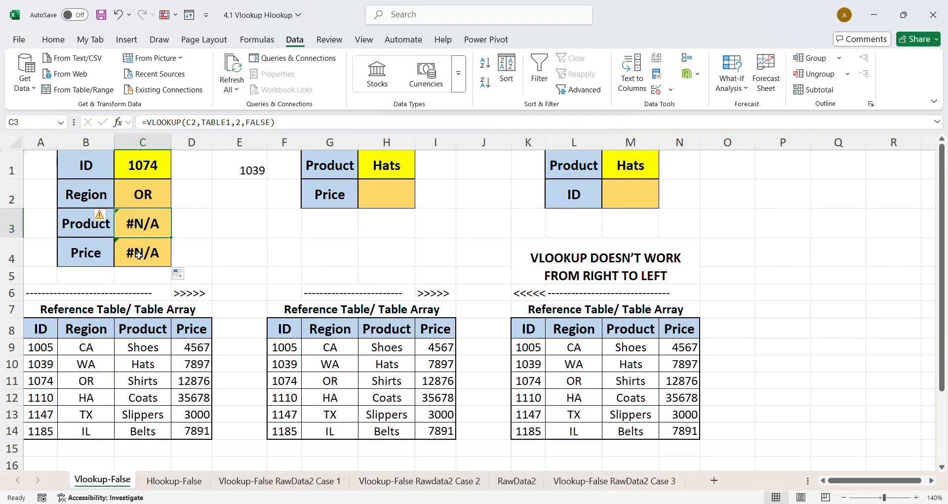
left_click(141, 254)
left_click(148, 202)
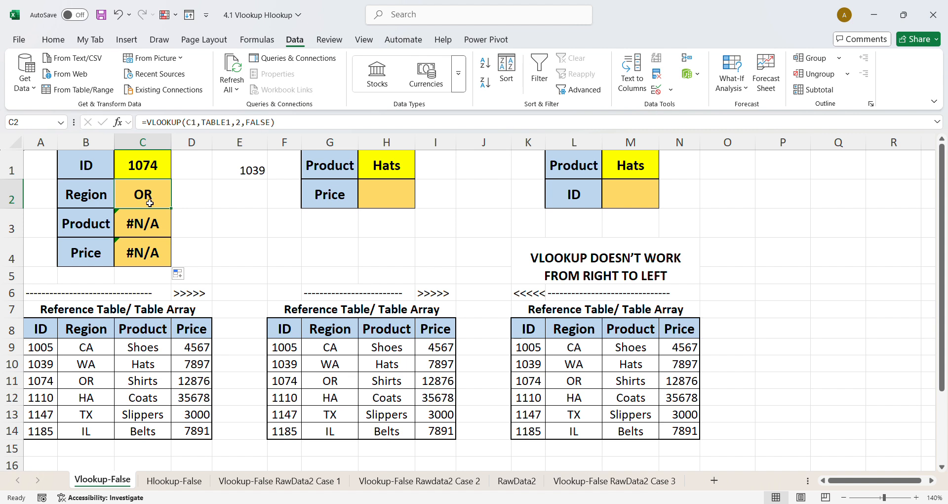
double_click(147, 225)
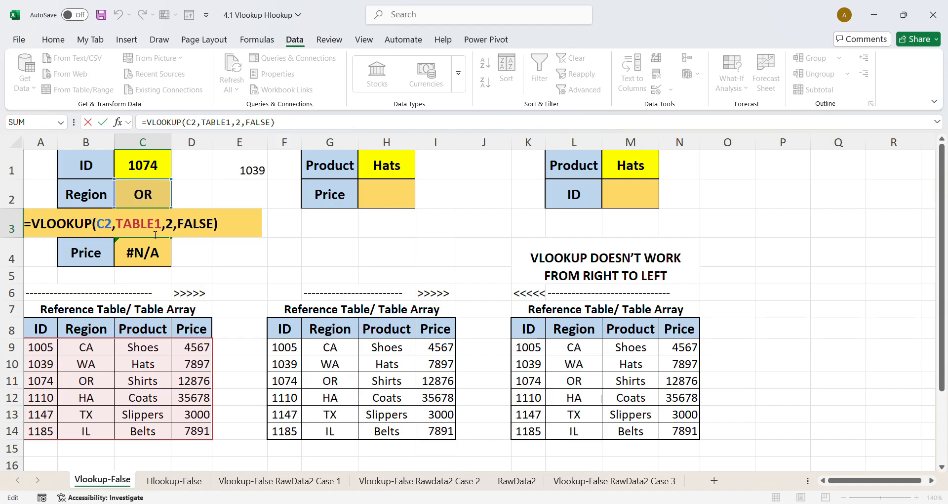
key("Escape")
Make C2's lookup reference absolute as $C$1 and fill it down to C4 again.
double_click(150, 166)
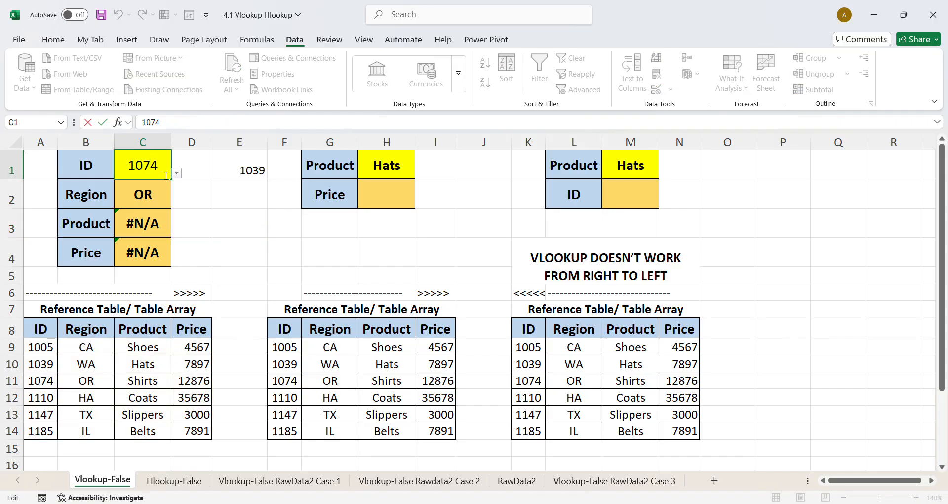
double_click(161, 198)
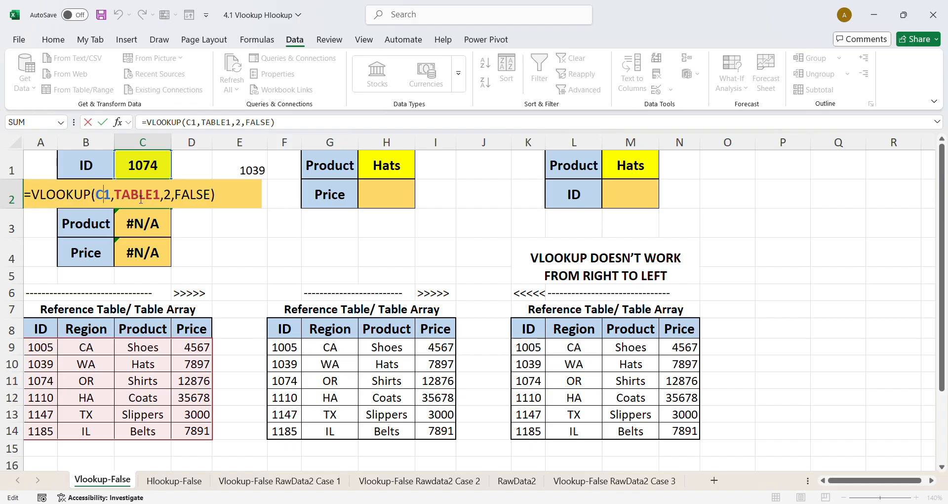
key("F4")
left_click(244, 199)
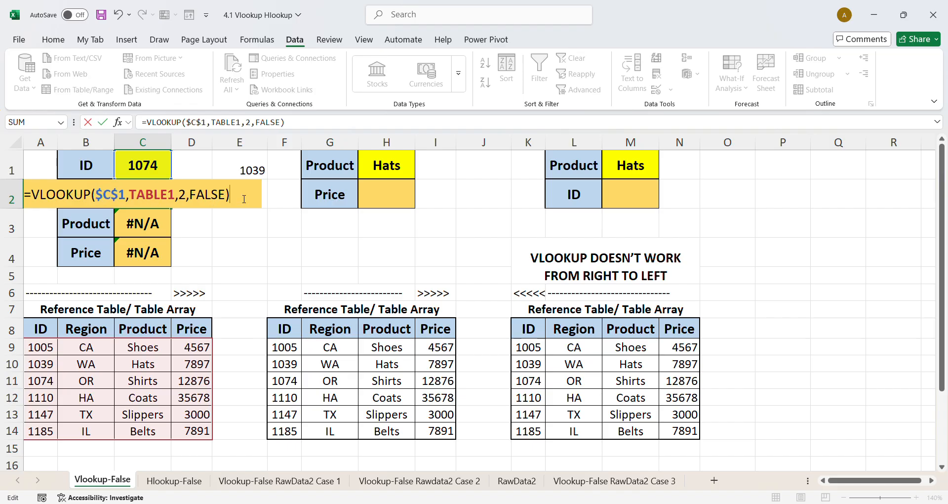
key("Return")
key("Up")
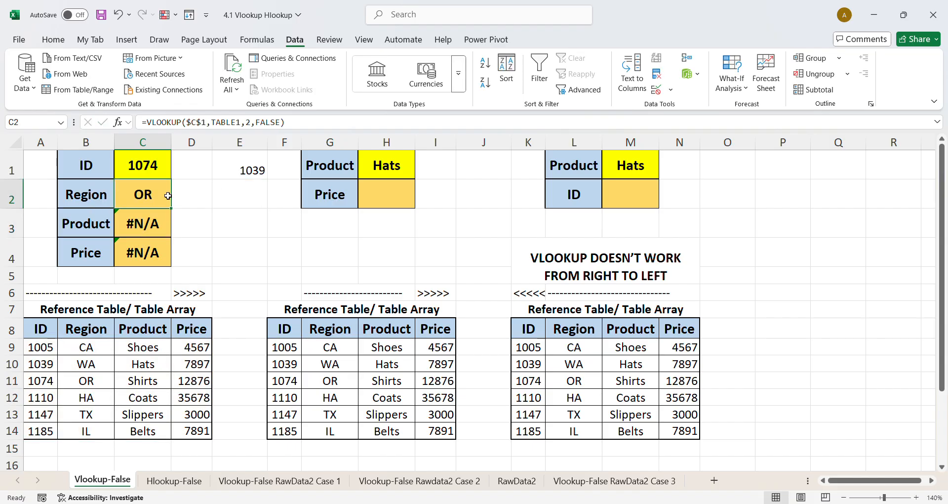
left_click_drag(170, 208, 206, 259)
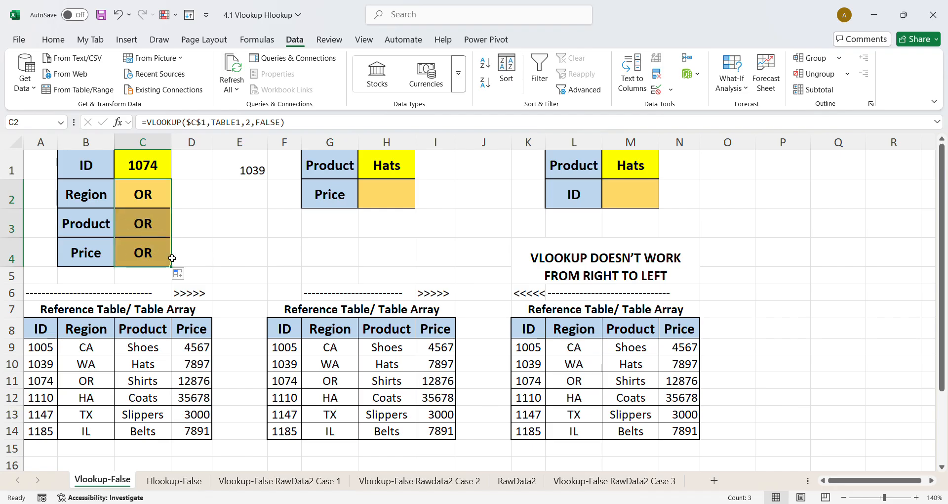
Check that the Product and Price formulas now reference $C$1 and return OR.
double_click(154, 223)
double_click(185, 225)
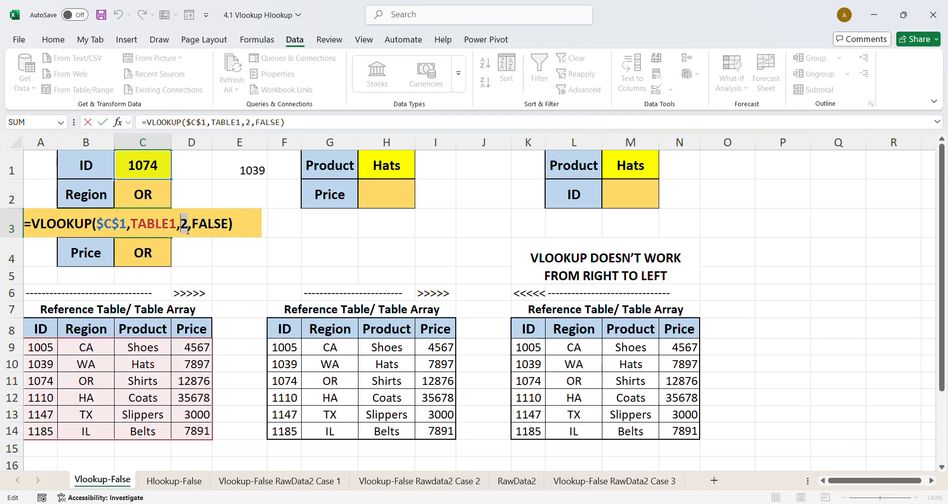
key("Escape")
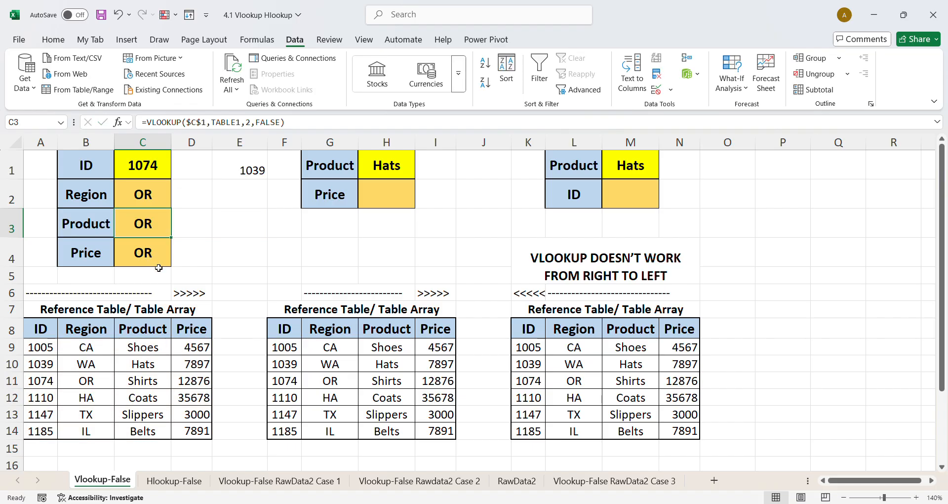
double_click(155, 252)
double_click(183, 252)
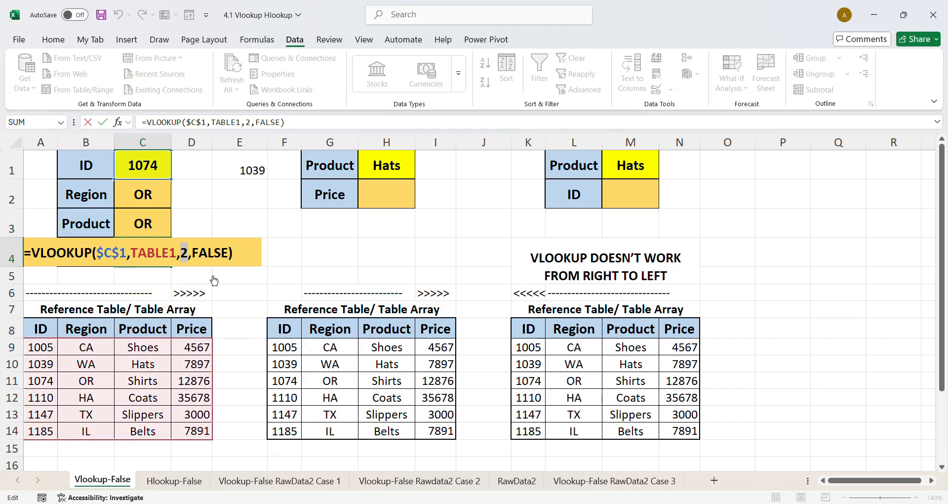
key("Escape")
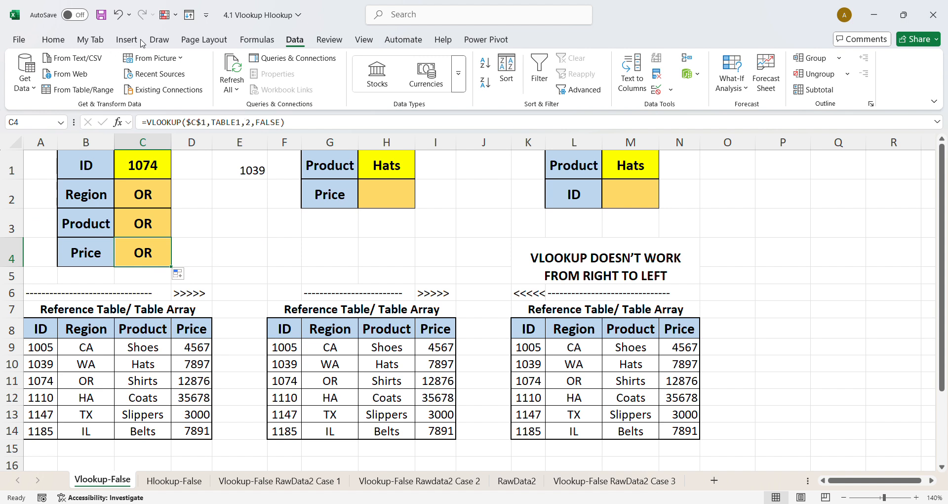
left_click(159, 40)
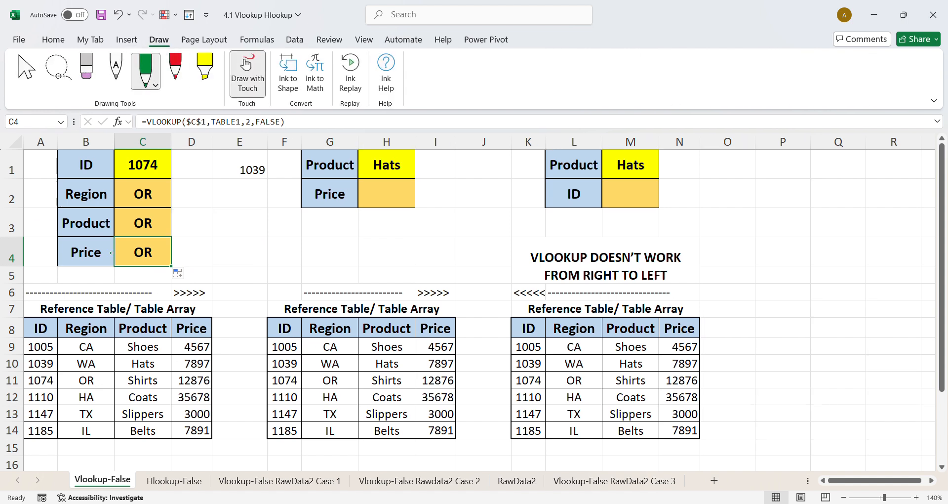
mouse_move(40, 442)
left_mouse_down()
mouse_move(43, 457)
mouse_move(194, 451)
mouse_move(193, 459)
left_mouse_up()
left_click(81, 448)
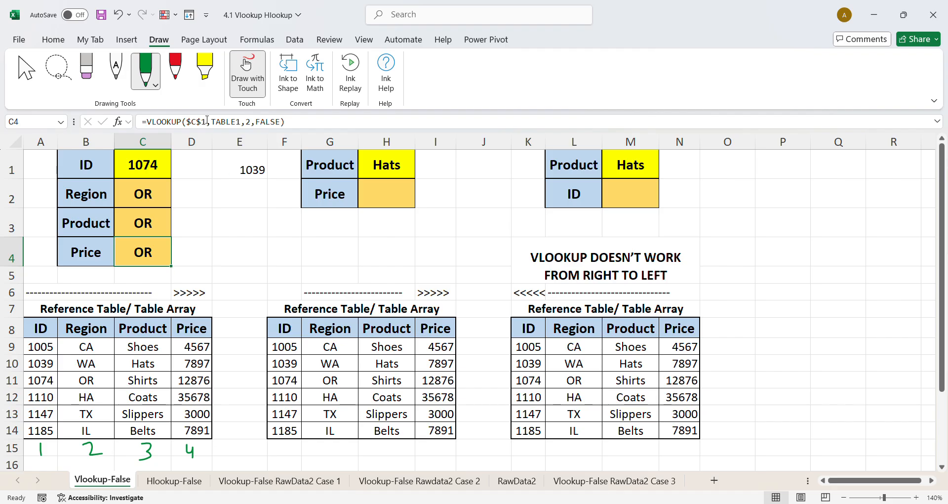
left_click(86, 70)
left_click_drag(45, 458, 198, 455)
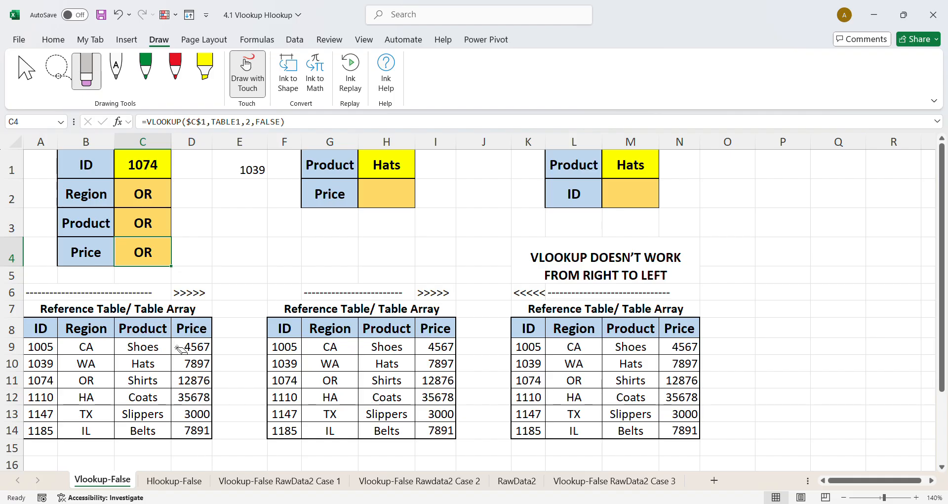
left_click(26, 69)
left_click(162, 227)
left_click(154, 193)
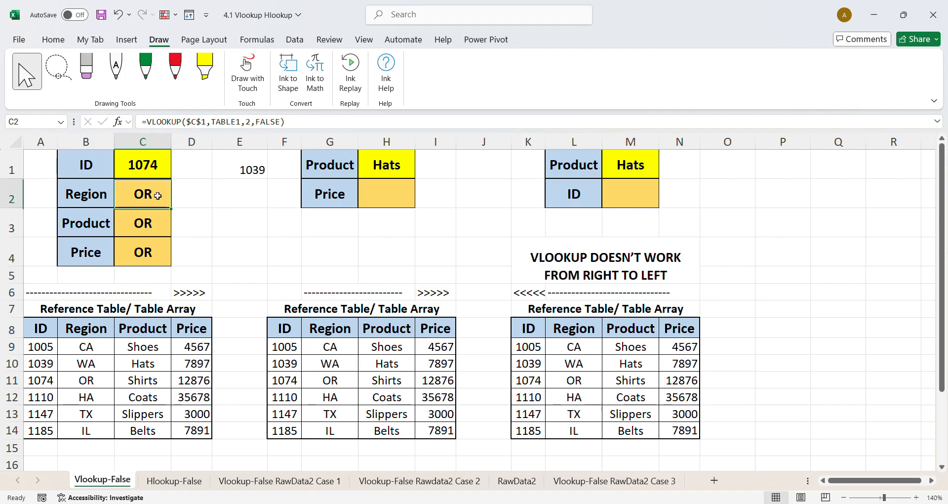
Change C2's column index to {2,3,4} so OR, Shirts and 12876 spill across C2:E2.
double_click(154, 192)
left_click(183, 196)
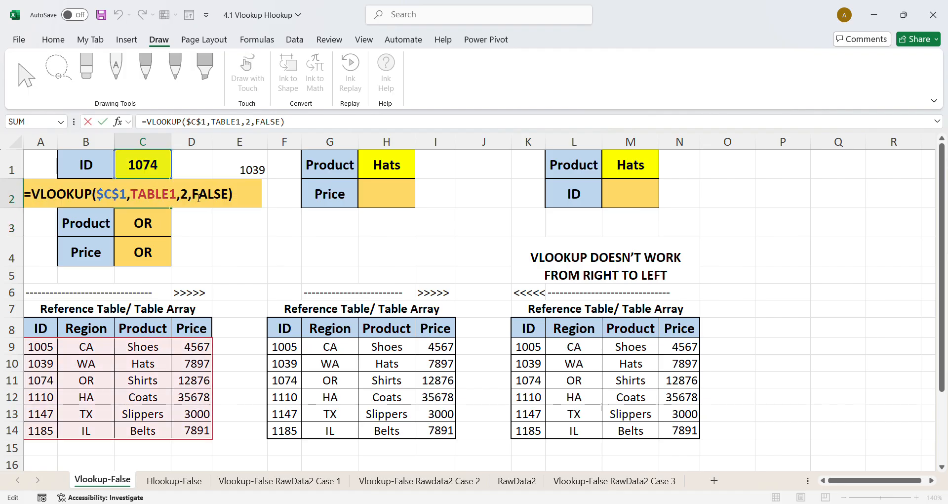
type("{")
key("Right")
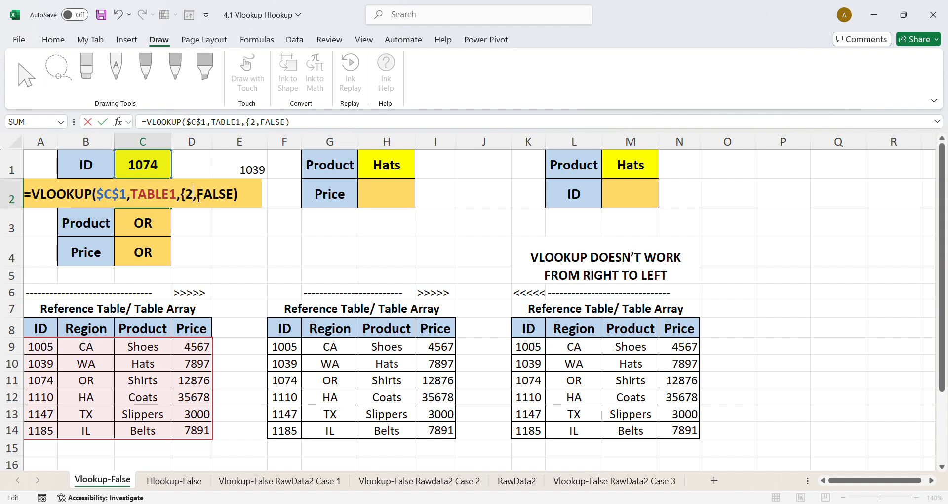
type(",3,")
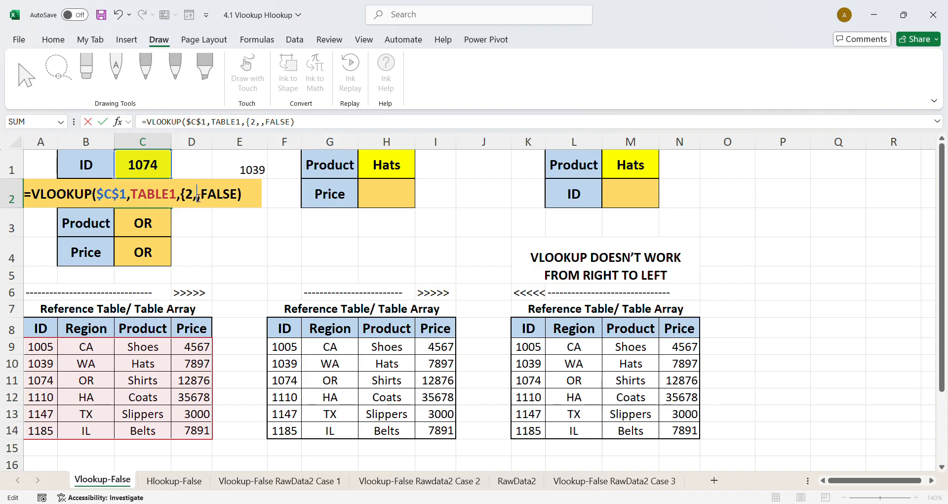
type("4")
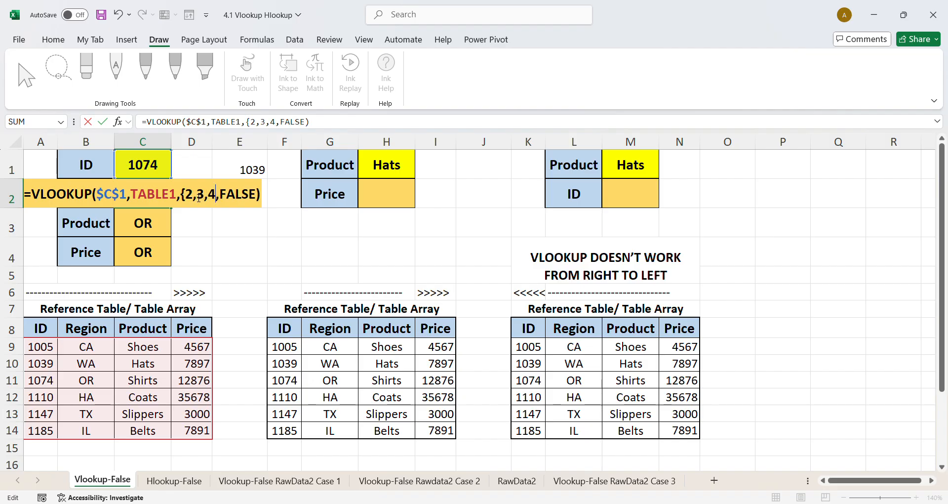
type("}")
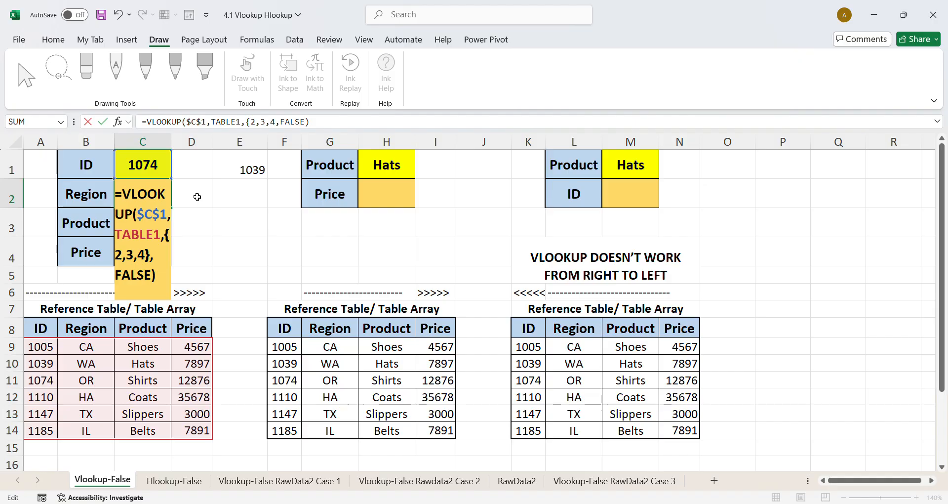
key("Return")
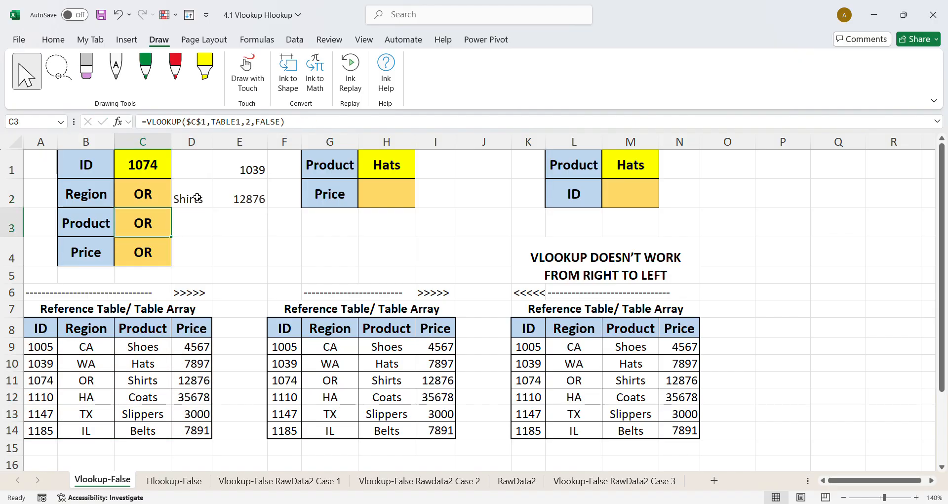
left_click(154, 195)
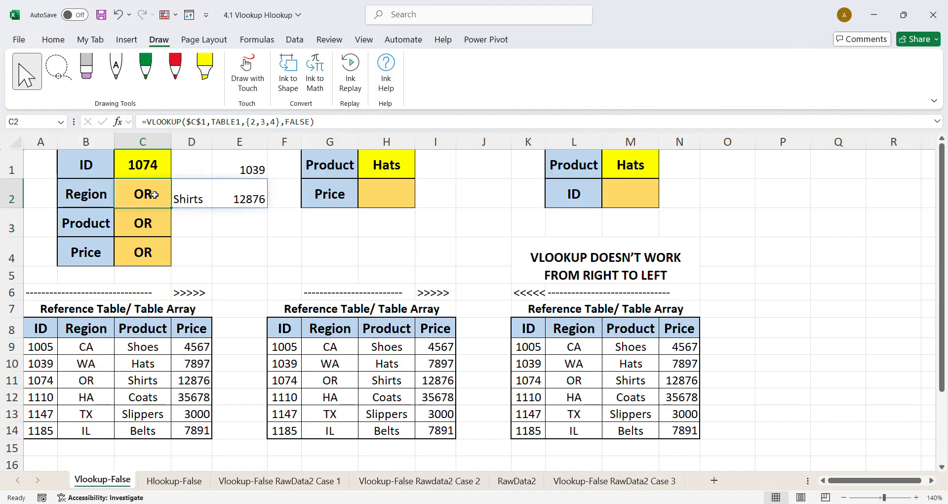
left_click_drag(157, 200, 252, 202)
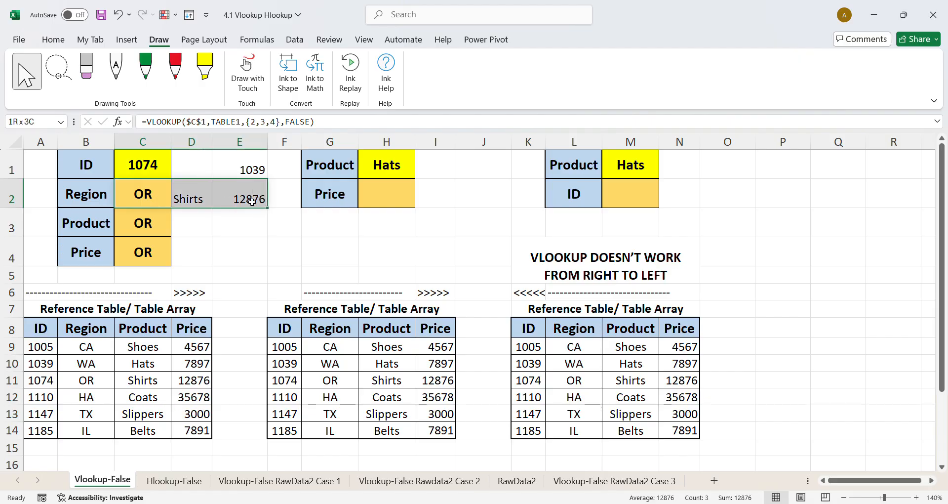
left_click_drag(155, 198, 154, 249)
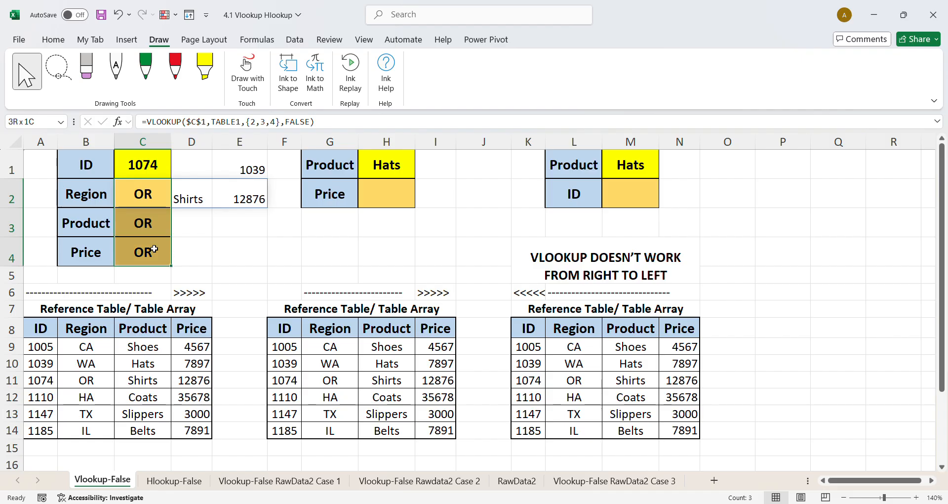
left_click(158, 195)
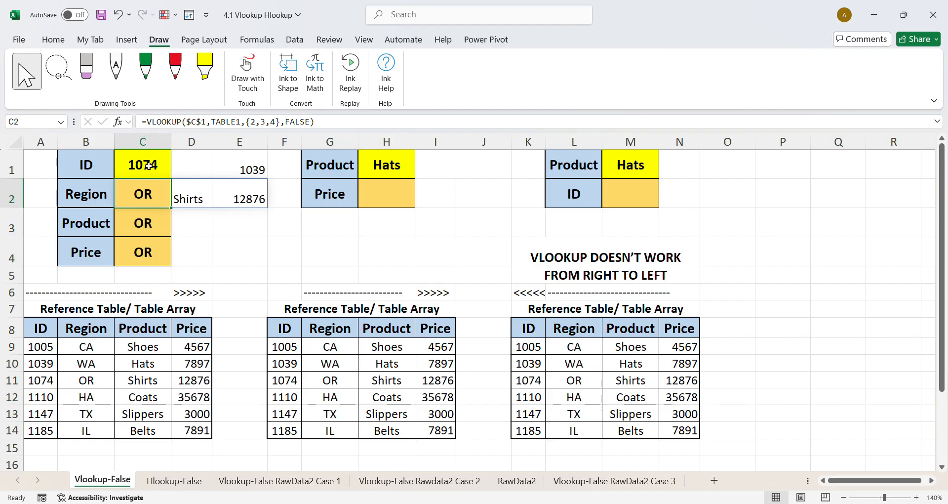
Highlight the Region, Product and Price rows and point out the reference table's column headers.
left_click(25, 205)
left_click(24, 232)
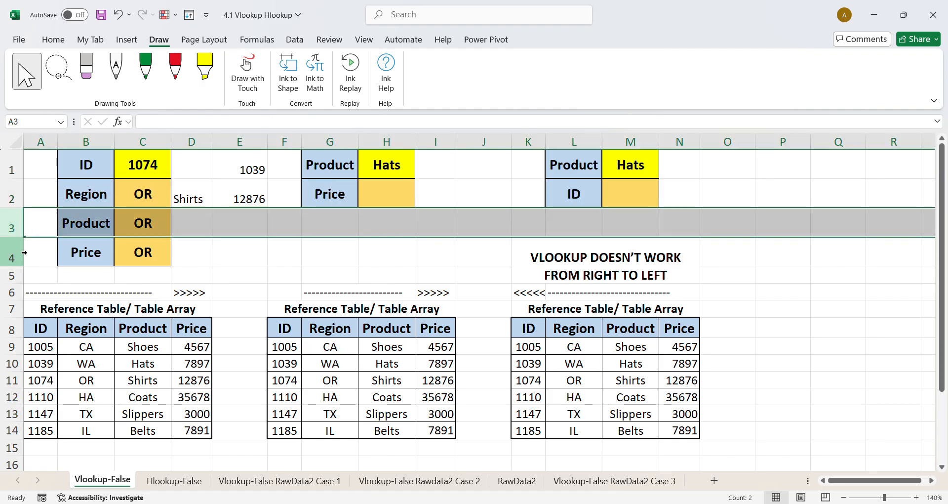
left_click(26, 262)
left_click(24, 200)
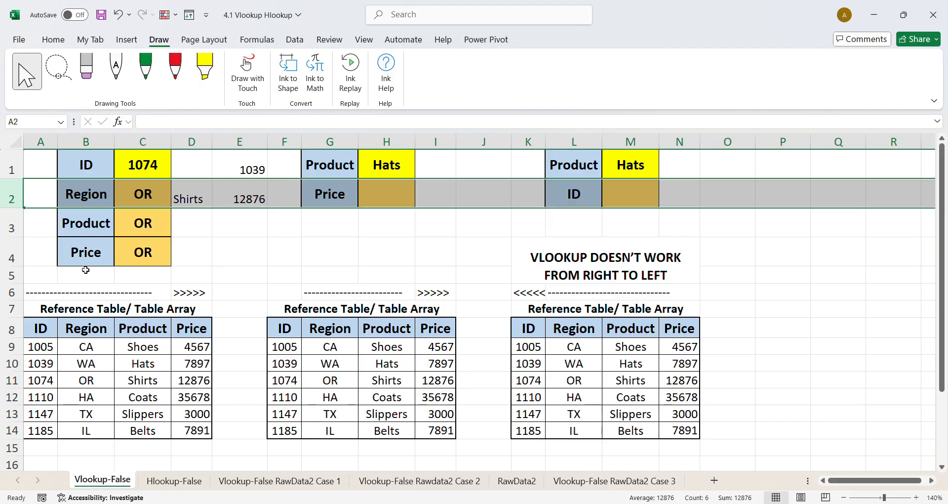
left_click(111, 332)
left_click(139, 332)
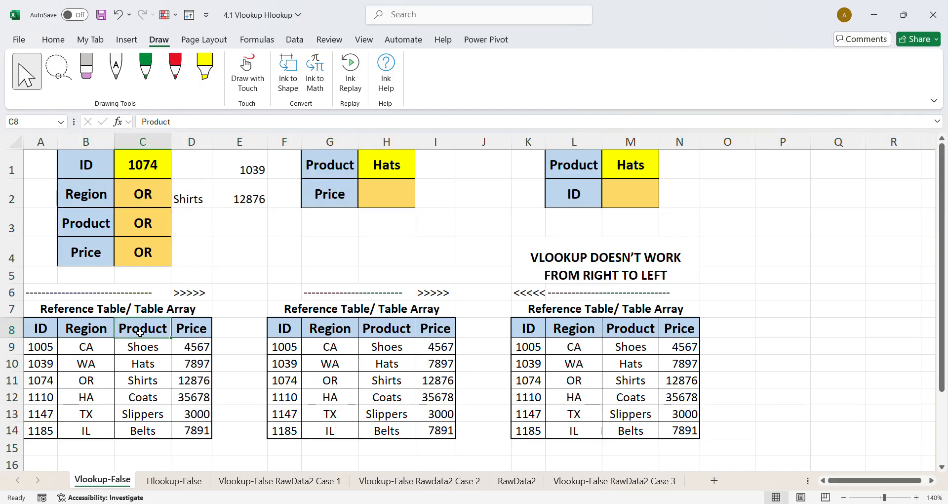
left_click(186, 331)
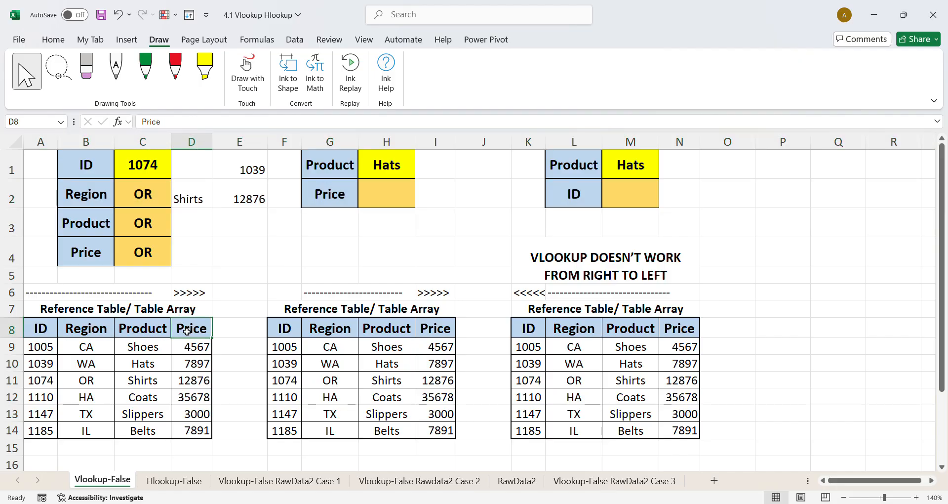
Replace C2's column index {2,3,4} with ROW(A2).
double_click(157, 198)
left_click_drag(187, 200, 223, 201)
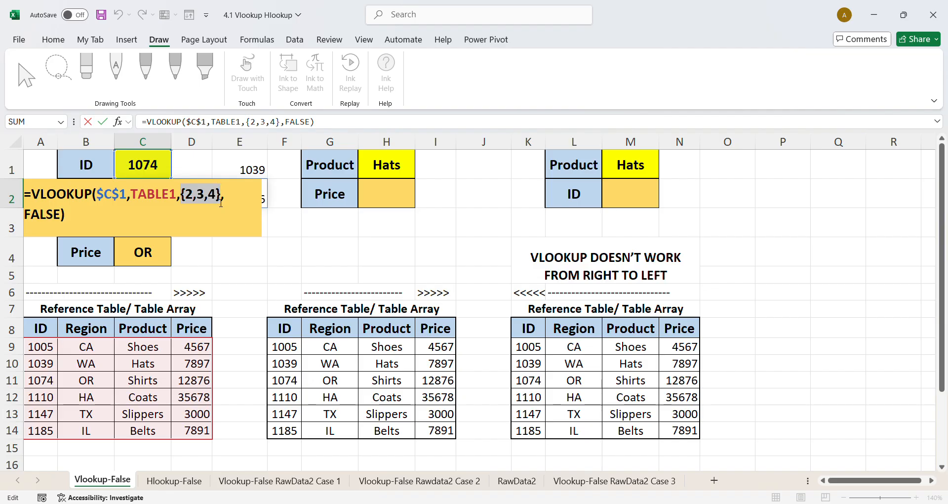
type("ROW")
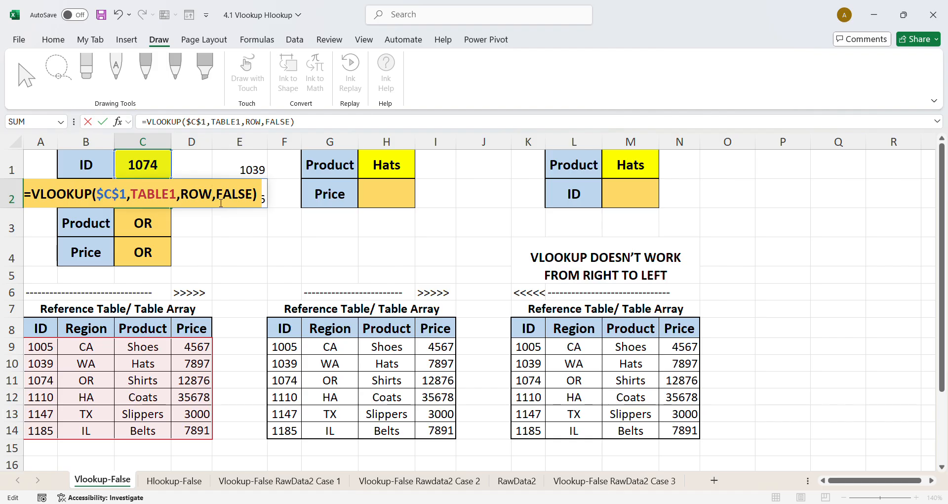
type("(")
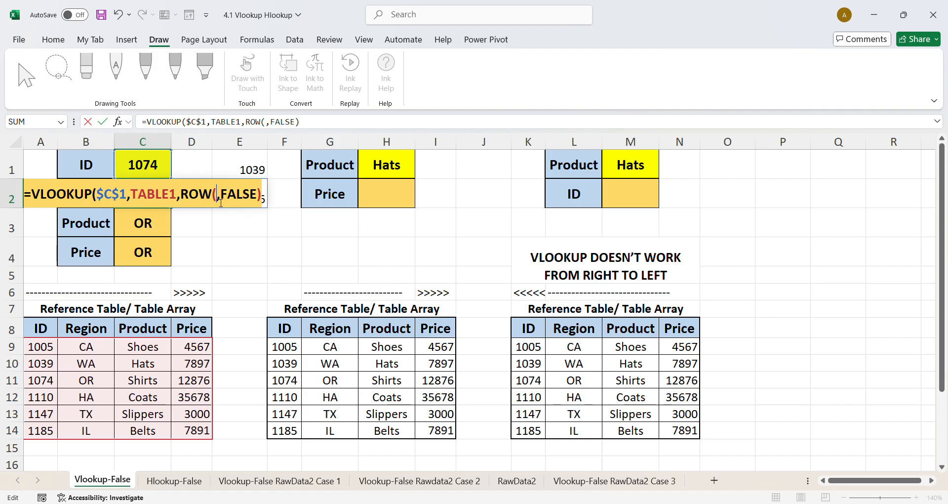
type("A2")
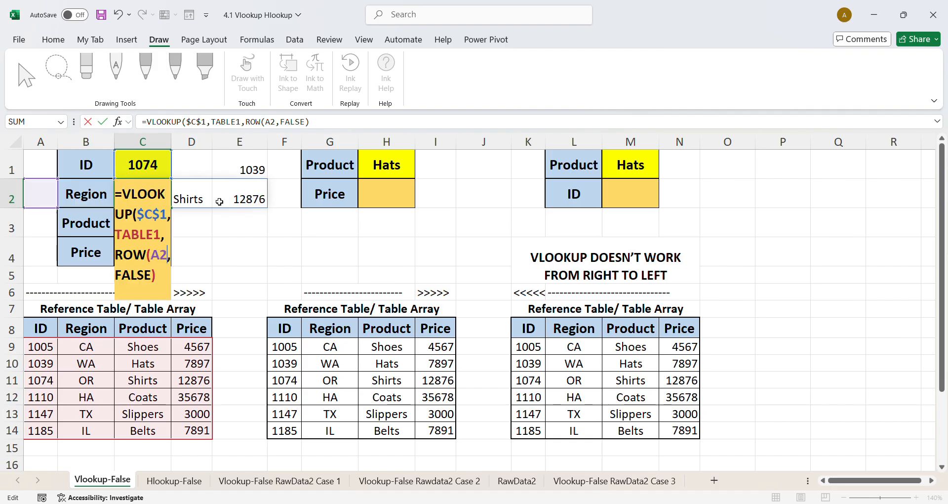
type(")")
key("Return")
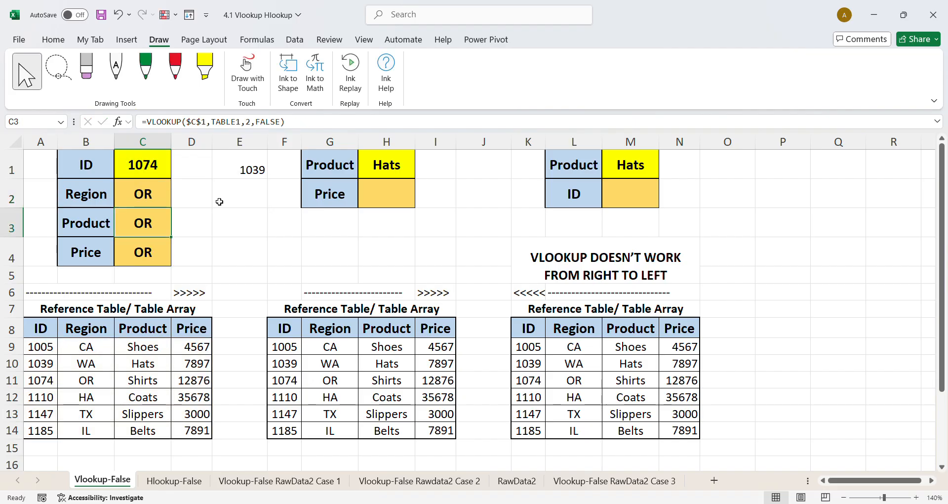
Fill the ROW-based lookup from C2 down to C4 and check the C3 and C4 formulas.
left_click(163, 195)
left_click_drag(171, 208, 172, 261)
double_click(173, 240)
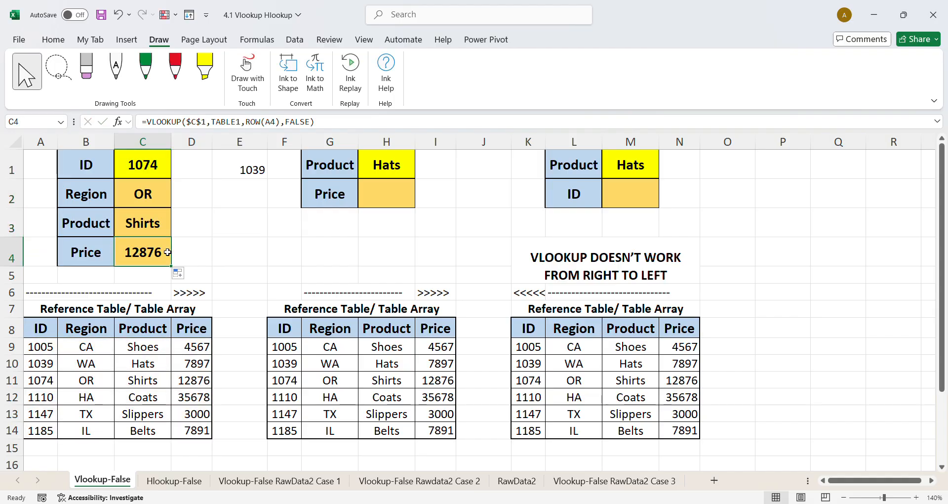
double_click(162, 252)
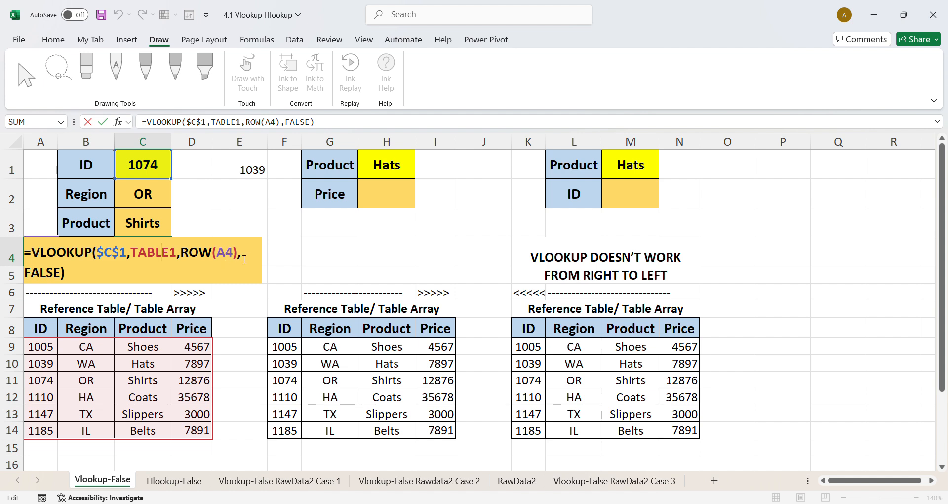
key("Escape")
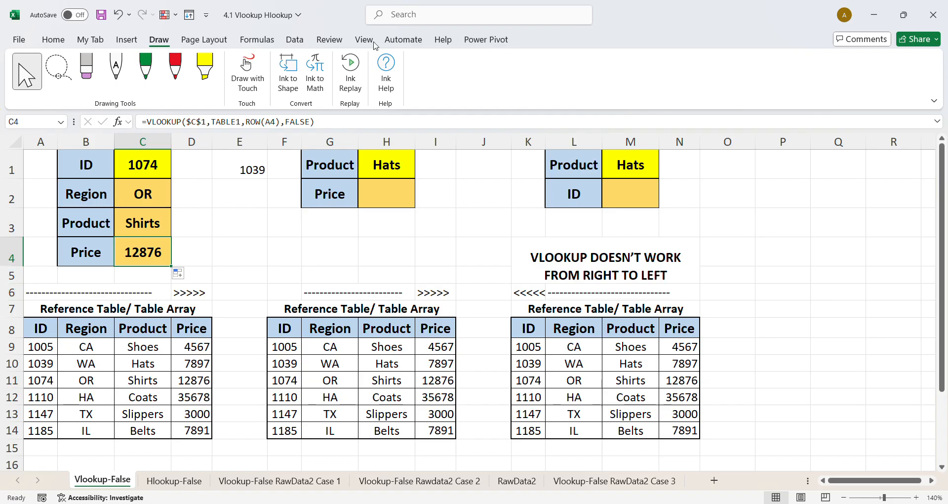
Draw a text box right of the tables headed 'WAYS TO USE VLOOKUP:' and begin '1. VLOOKUP('.
left_click(126, 44)
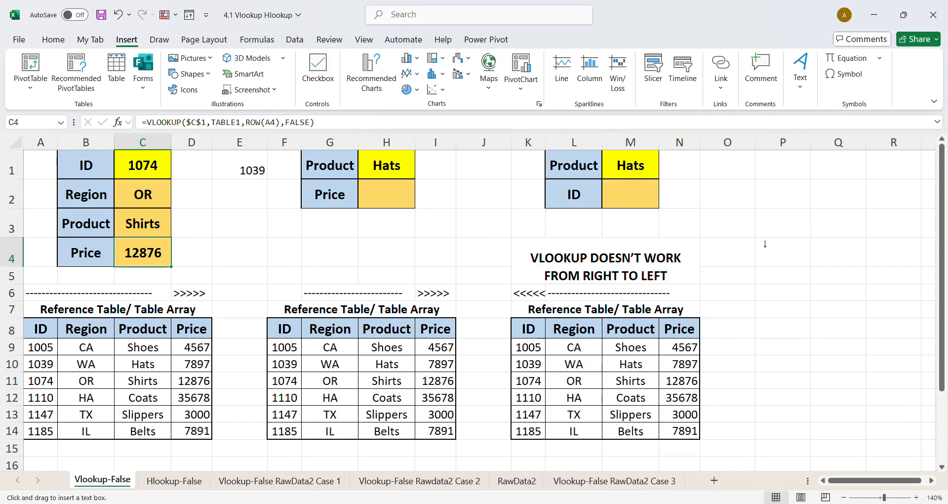
left_click_drag(730, 160, 933, 386)
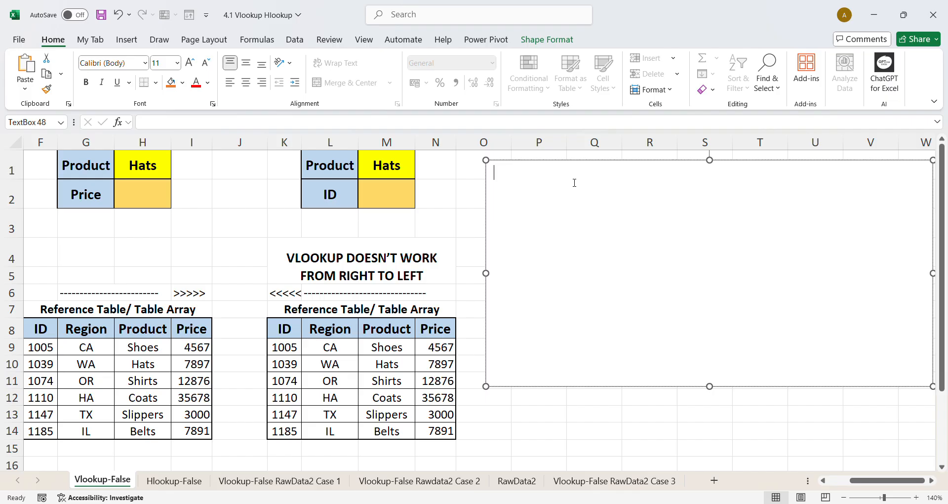
type("WAYS TO USE VLOOKUP:")
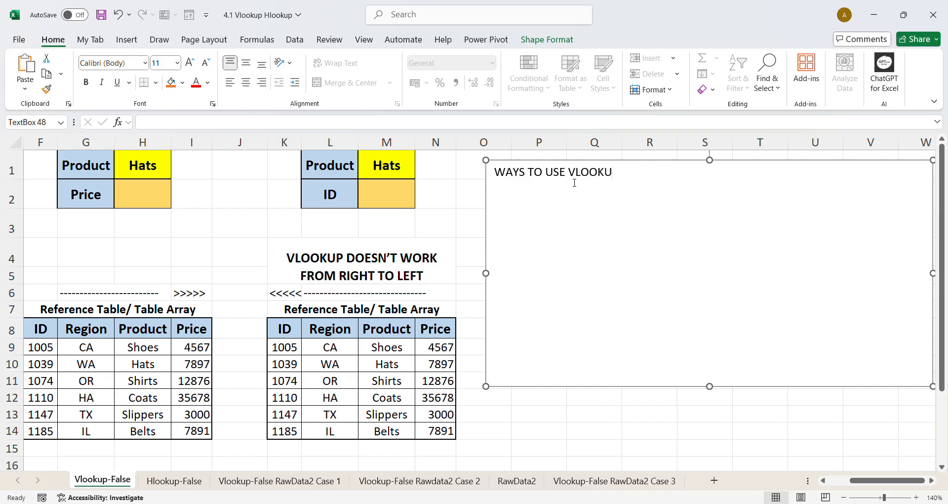
key("Return")
key("Return")
type("1. VLOOKUP(")
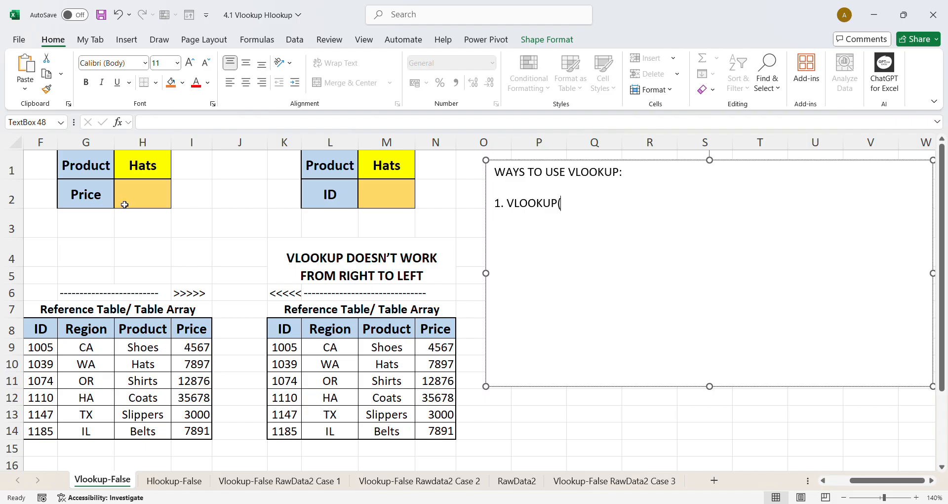
Clear a stray C2 from J5, continue the example with 'C2,' and highlight the A9:D14 table.
left_click(244, 272)
type("C2")
key("BackSpace")
key("BackSpace")
left_click(586, 207)
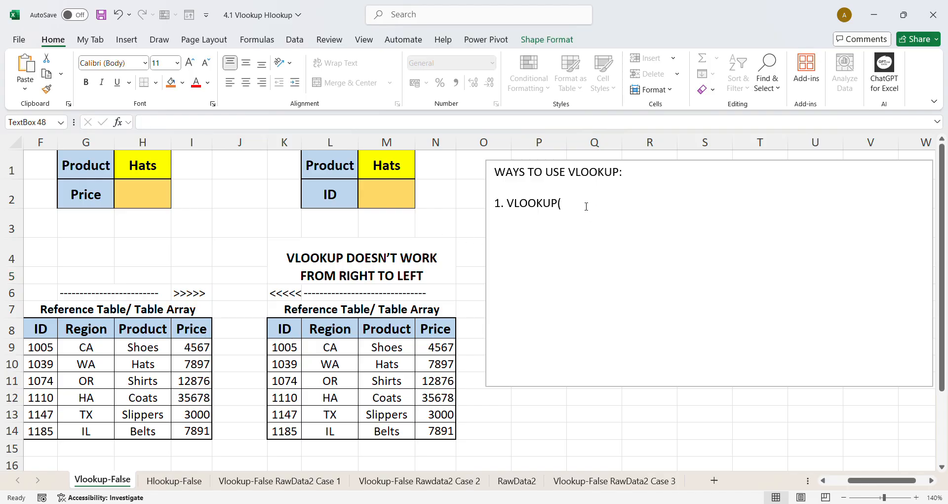
type("C")
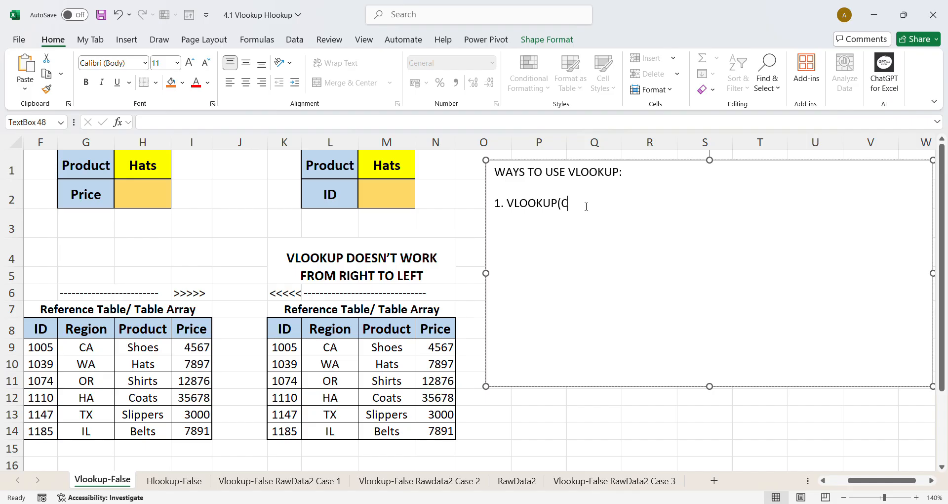
type("2,")
left_click_drag(878, 481, 806, 491)
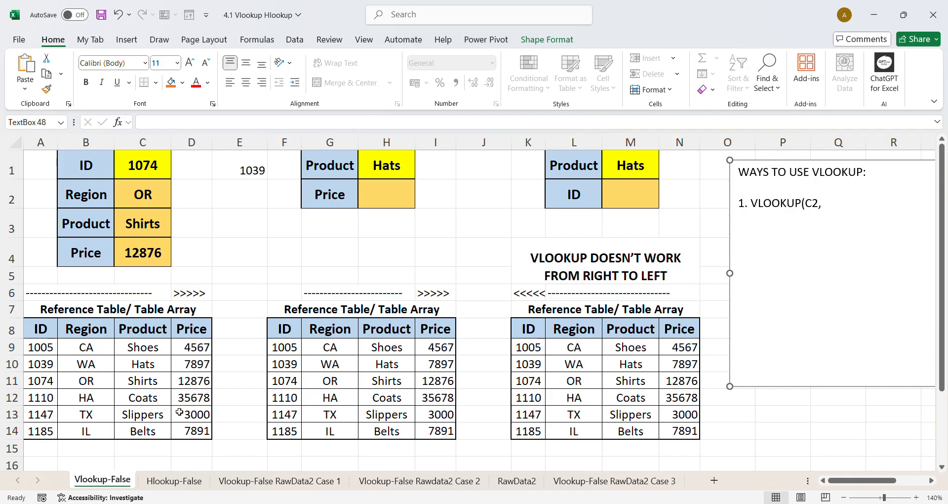
left_click(48, 353)
left_click_drag(49, 353, 196, 431)
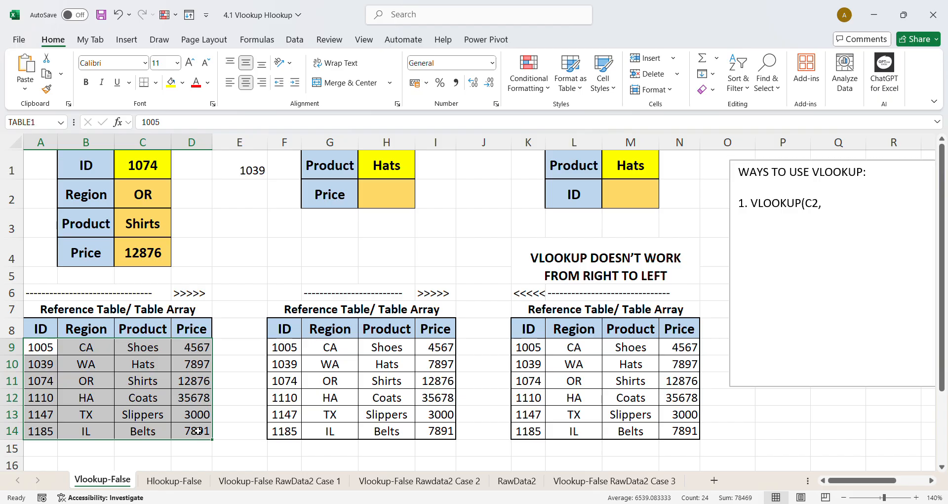
Complete the first example as VLOOKUP(C1,A9:D14,2,0), correcting C2 to C1, then start a new line.
left_click(821, 205)
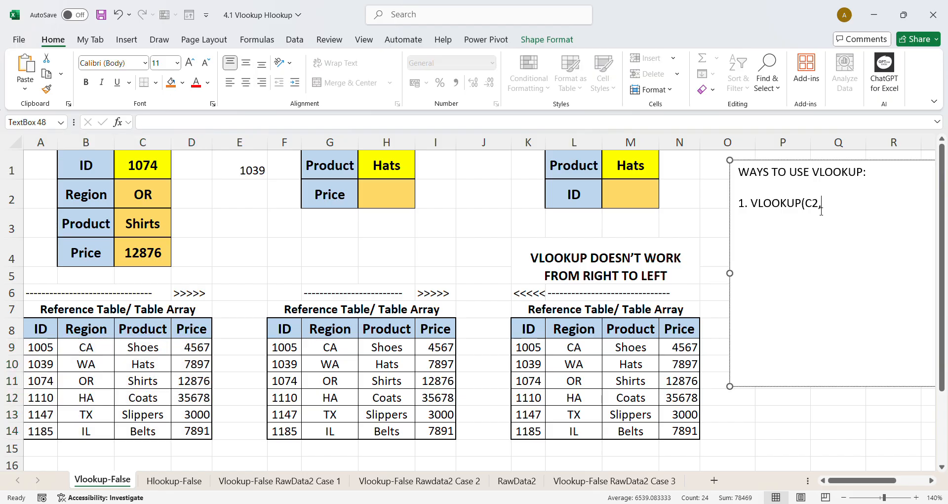
type("A9:D14,")
left_click_drag(811, 204, 819, 205)
type("1")
left_click(157, 171)
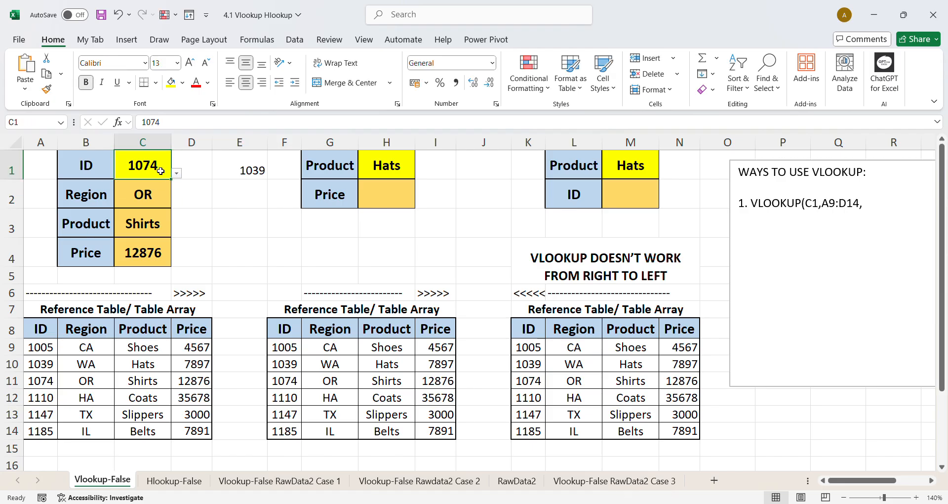
left_click_drag(37, 347, 192, 417)
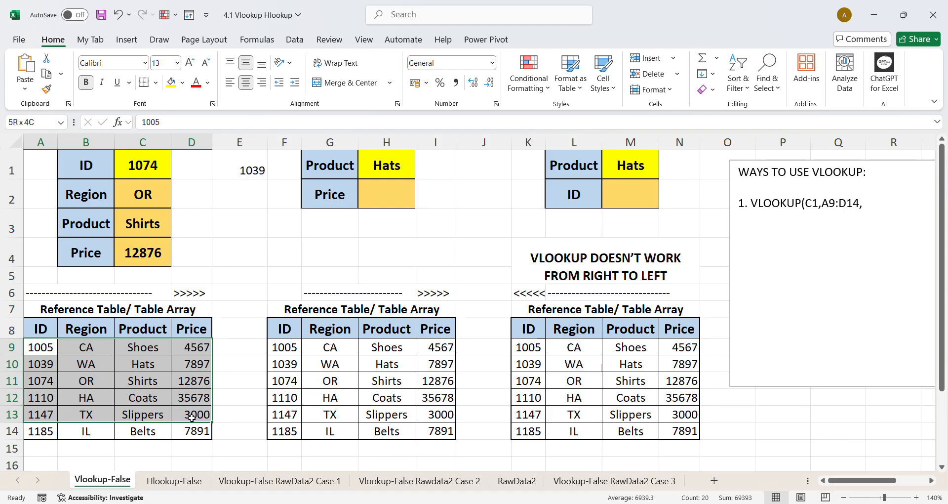
left_click(873, 207)
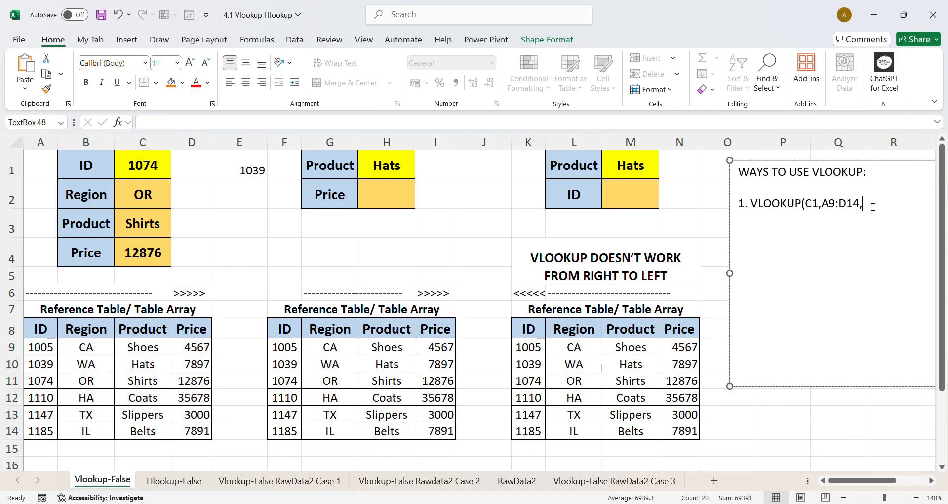
type("2,0)")
key("Return")
Add item 2 'NAME RANGE FOR TABLE' with VLOOKUP($C$1,TABLE1,2,O) and begin item 3's {2,3,4} formula.
type("2. NAME RAN")
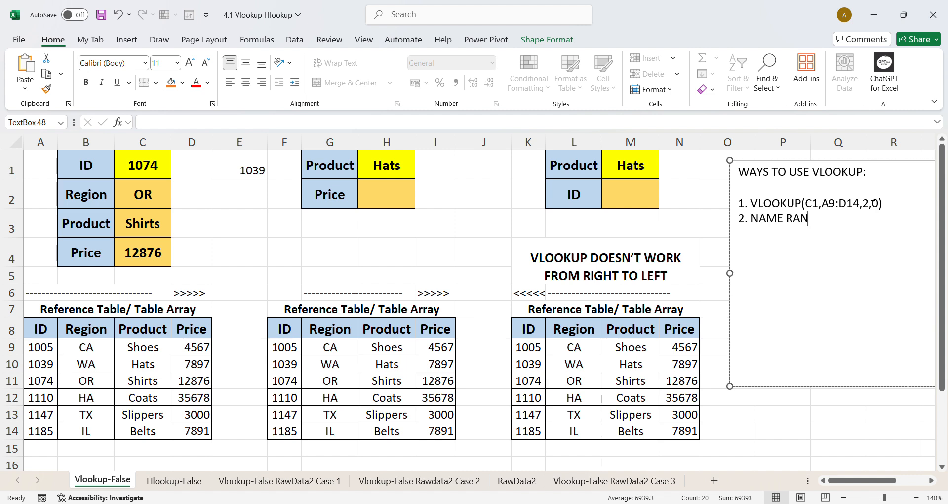
type("GE FOR TABLE")
key("Return")
type("VL")
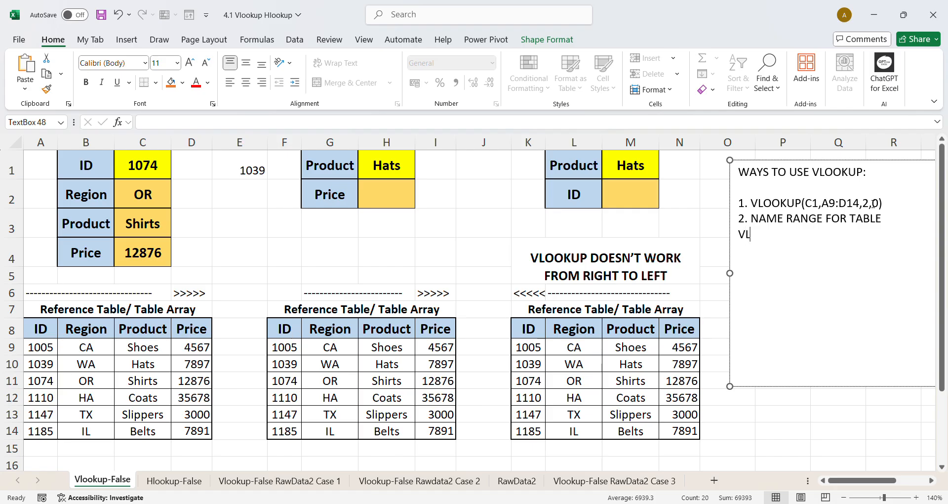
type("OOKUP($C$1,tA")
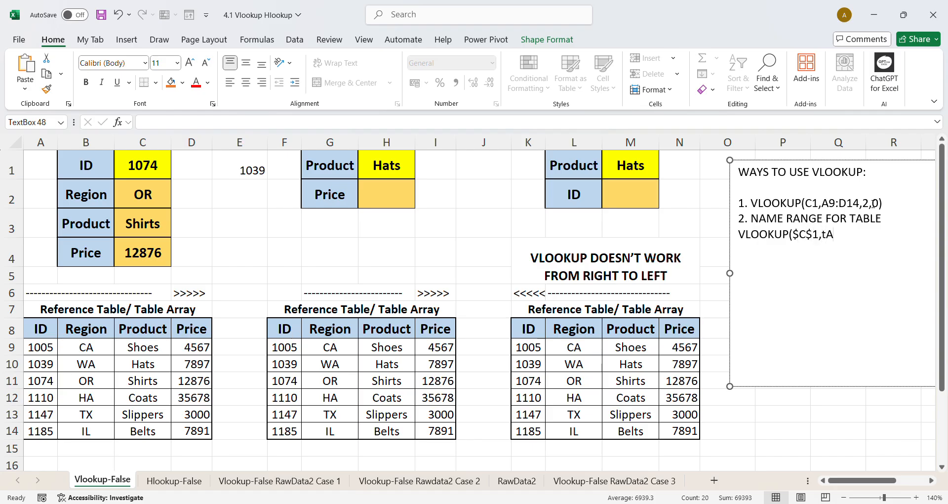
key("BackSpace")
key("BackSpace")
type("TABL")
type("E1,2")
type(",O")
type(") ")
type("3")
type(". ")
type("VLO")
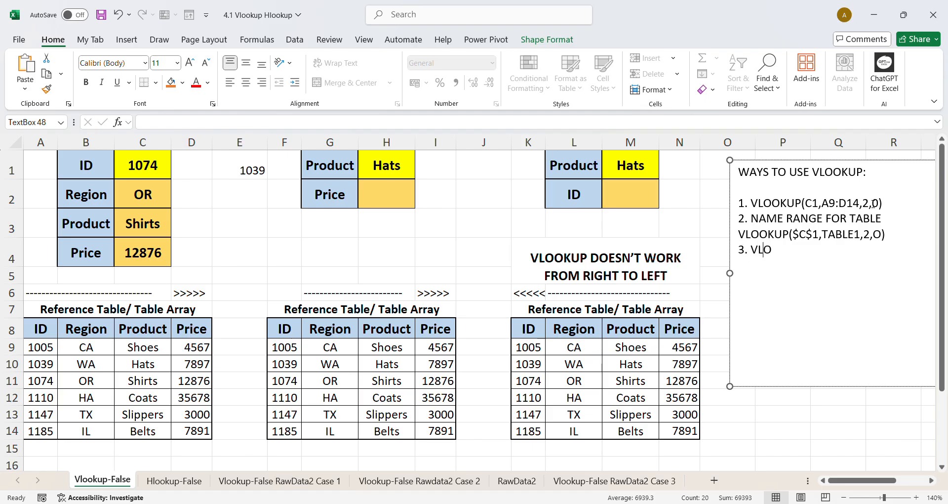
type("OKUP($C$1,TABLE1,{2")
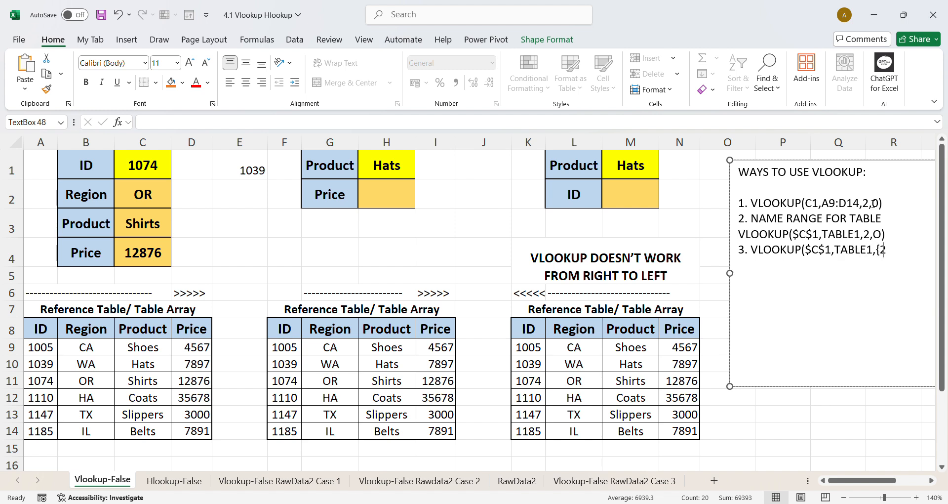
type(",3,4{,0")
Fix item 3 to VLOOKUP($C$1,TABLE1,{2,3,4},0) and describe it as showing adjacent values in MANNER.
key("BackSpace")
key("BackSpace")
key("BackSpace")
type("}")
type(",0)")
type("IT WILL SHO")
type("W ALL AD")
type("JA")
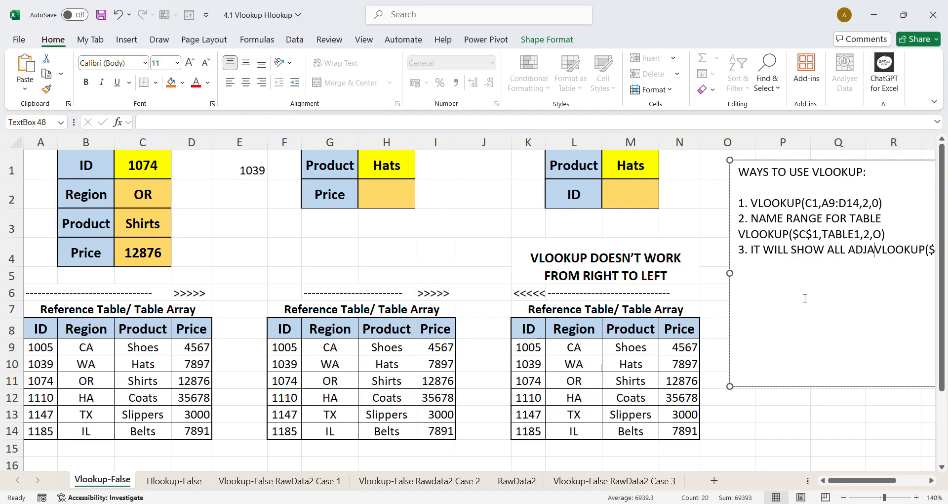
type("CENT VALUE")
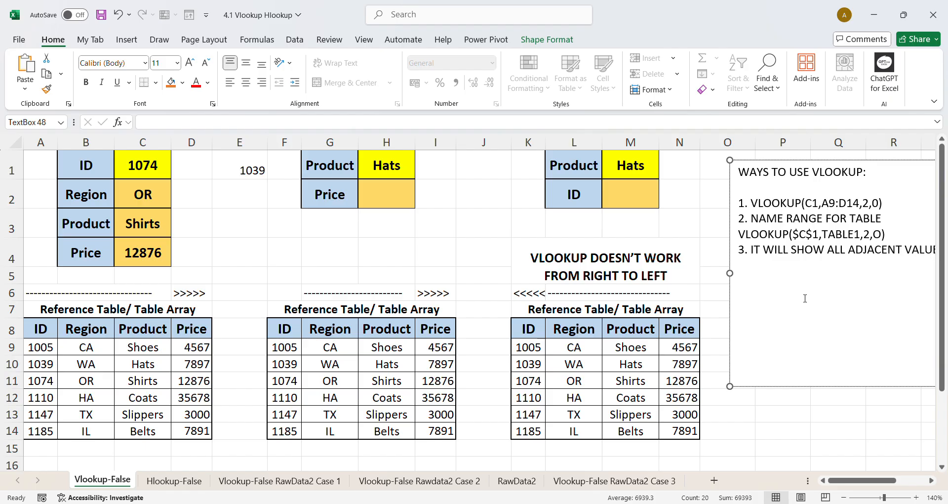
type("COLUMN 2,3")
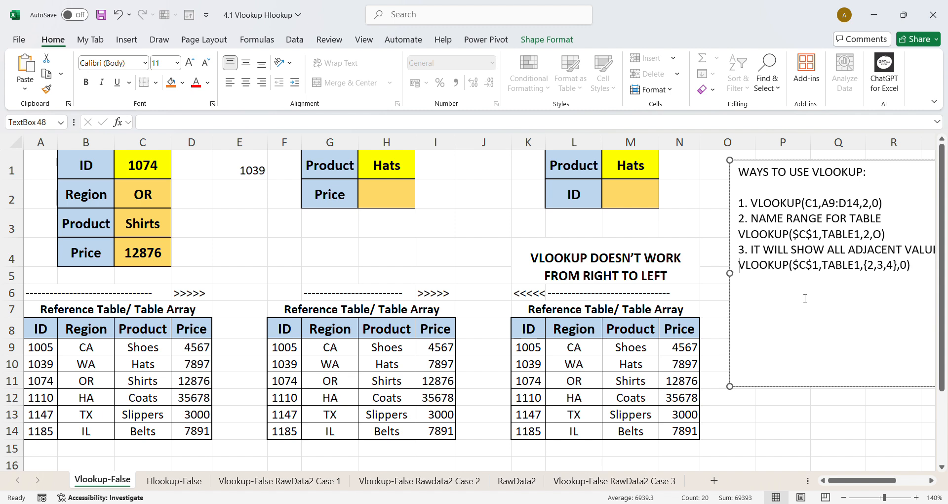
key("BackSpace")
key("BackSpace")
key("BackSpace")
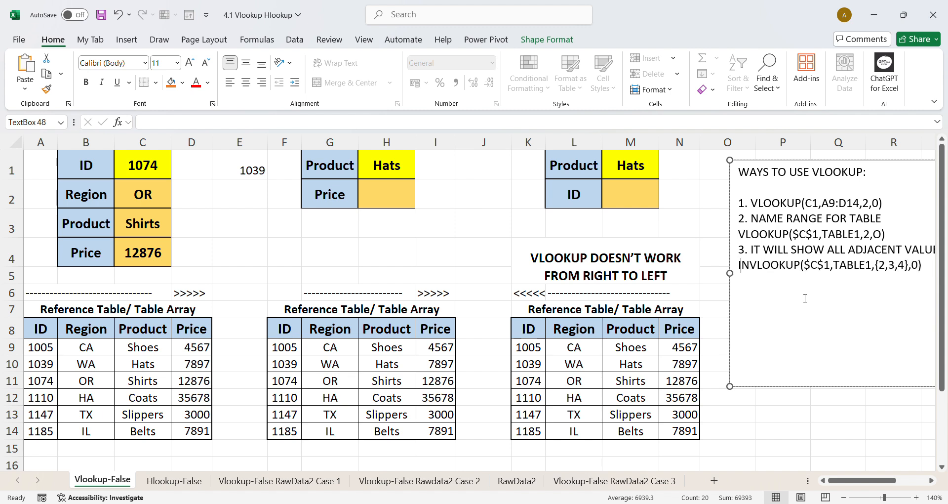
type("HOR")
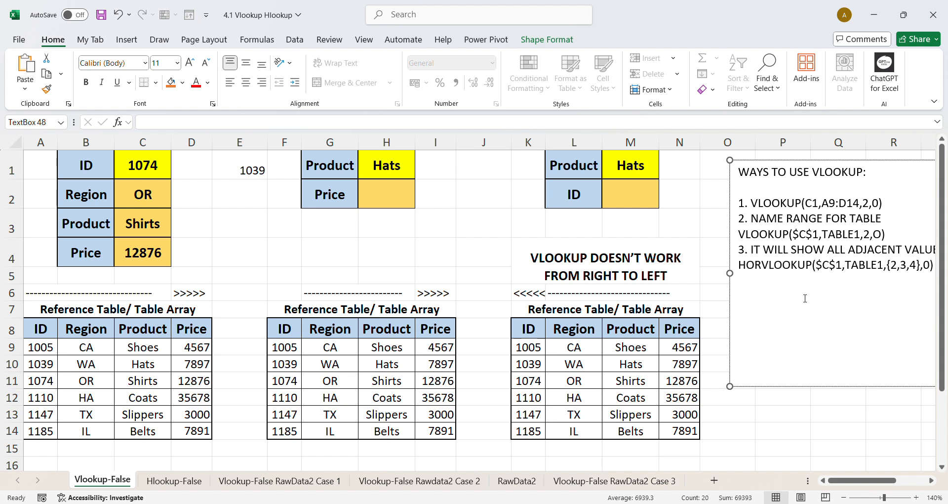
type("IZONTAL")
key("BackSpace")
key("BackSpace")
key("BackSpace")
key("BackSpace")
key("BackSpace")
key("BackSpace")
key("BackSpace")
key("BackSpace")
key("BackSpace")
key("BackSpace")
type("MANNER")
Start item 4 on a new line with '4.TO DISPLAY DYNAMICALLY IN VERTIC'.
key("Return")
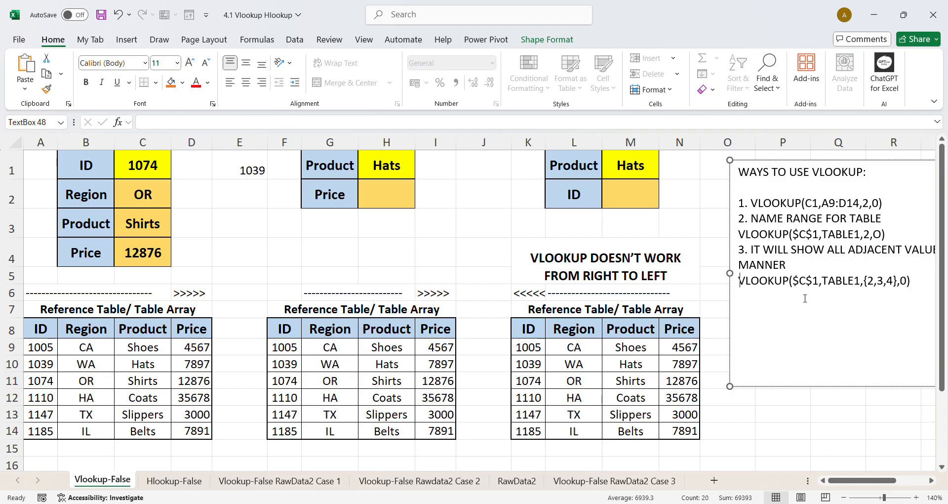
left_click(805, 298)
type("4.TO DISPLAY DYNAMIC")
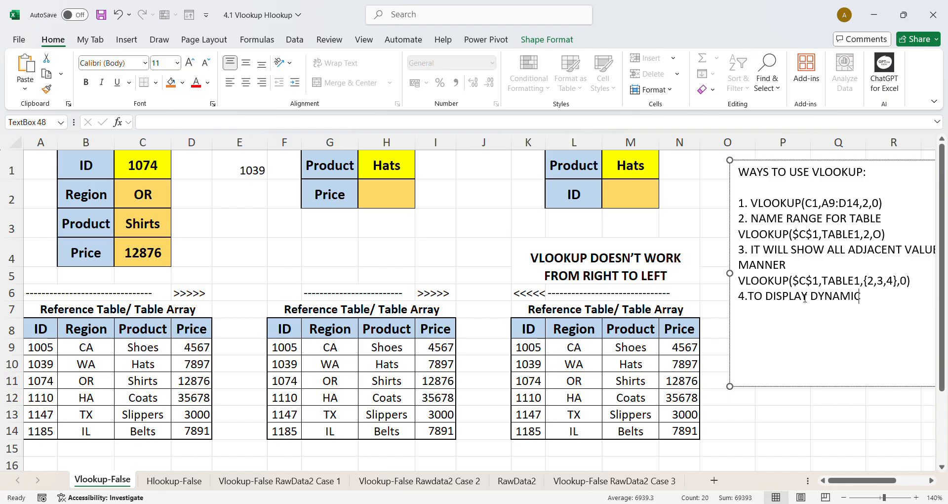
type("ALLY IN VERTIC")
Finish item 4 with the formula VLOOKUP($C$1,TABLE1,ROW(A2),0) and leave the text.
key("BackSpace")
type("CVL")
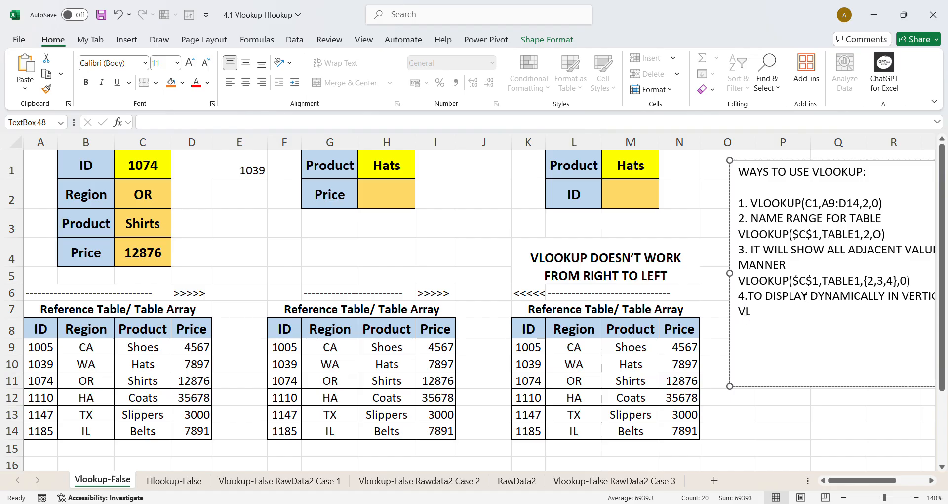
type("OOKUP($C$1,TABLE1")
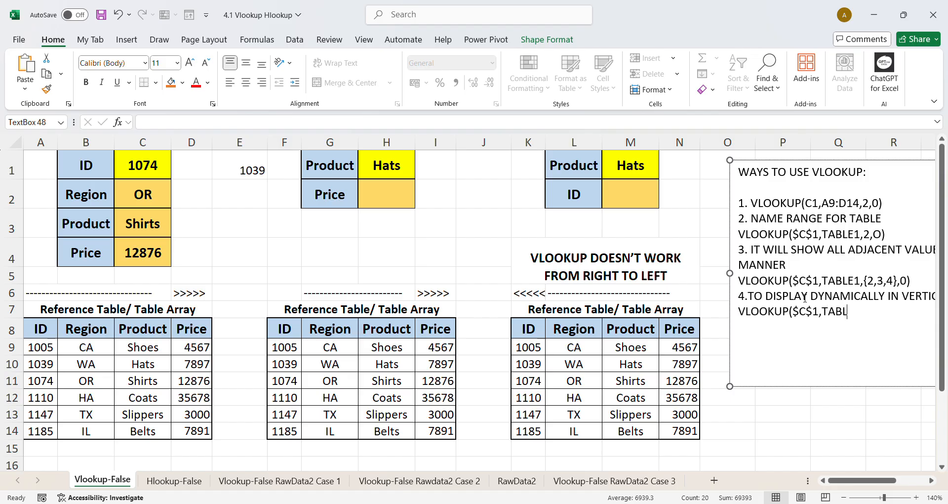
type("ROW(A2),0")
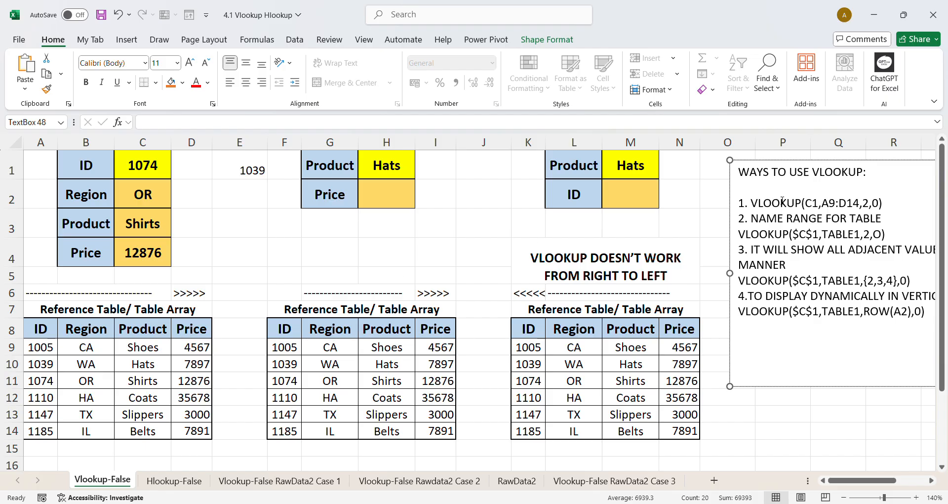
mouse_move(772, 167)
left_mouse_down()
mouse_move(766, 156)
mouse_move(772, 166)
left_mouse_up()
Add 'PROBLEM 1' and 'CRATE A DATA VALIDATION LIST FOR' above the tips with blank lines, then nudge the box.
type("PROBLEM ")
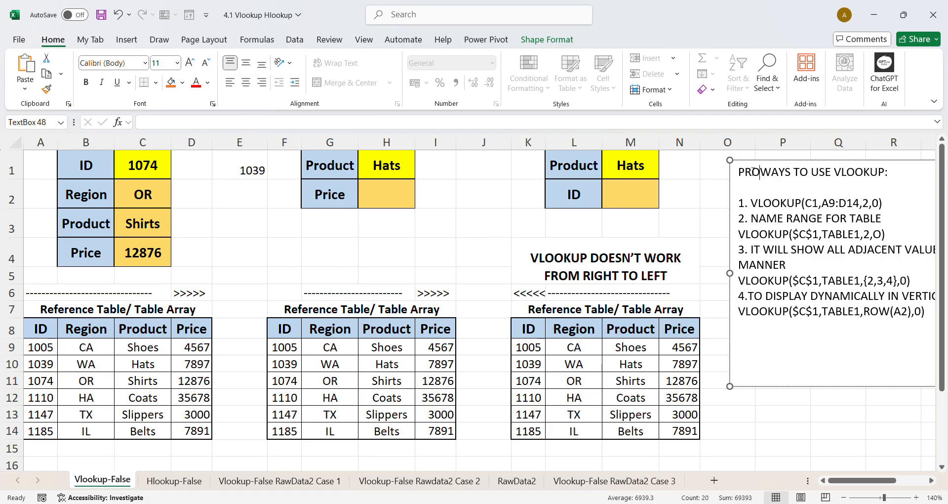
type("1")
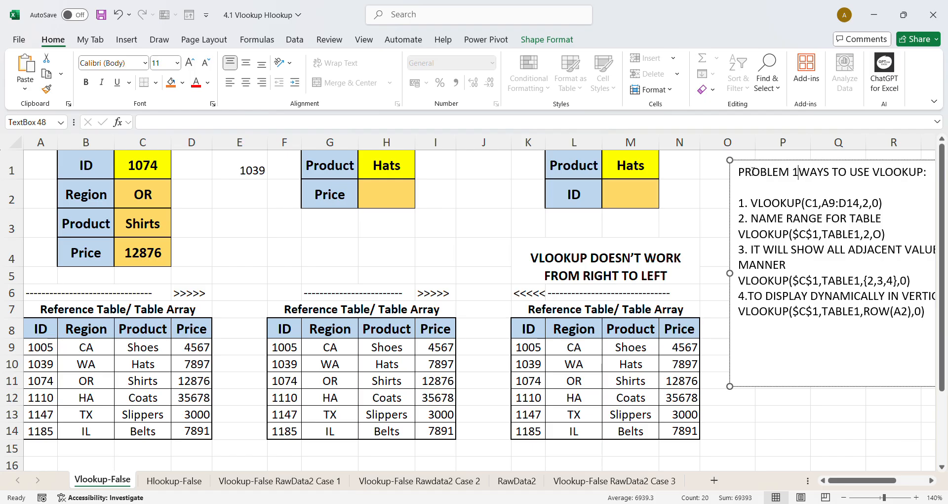
key("Return")
key("Return")
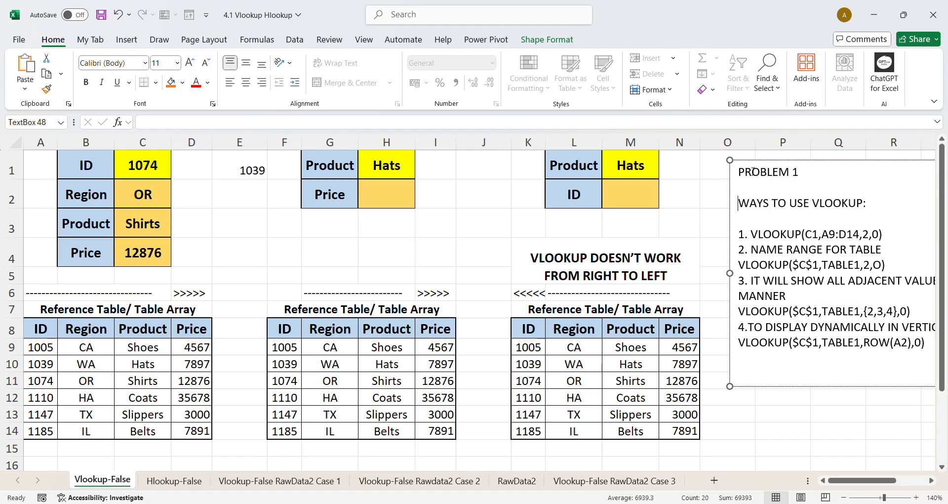
type("CRATE A DATA VALIDAT")
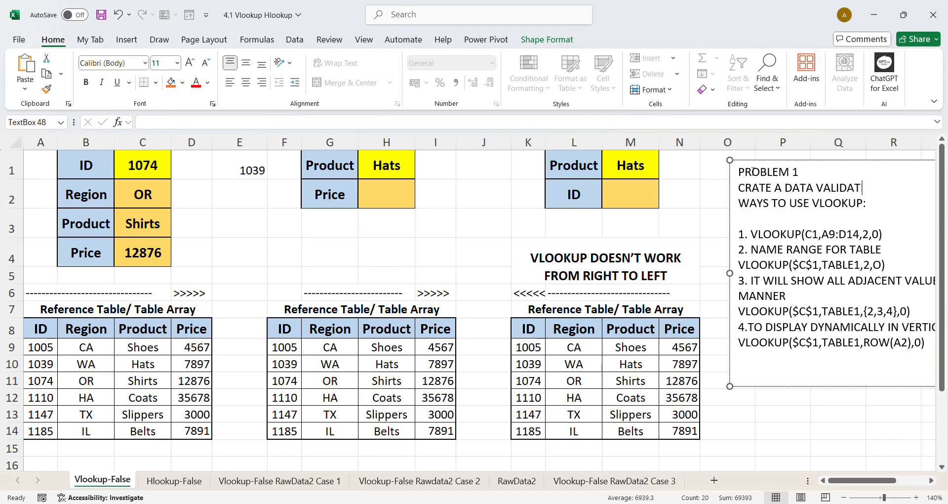
type("ION LIST FOR L")
key("Return")
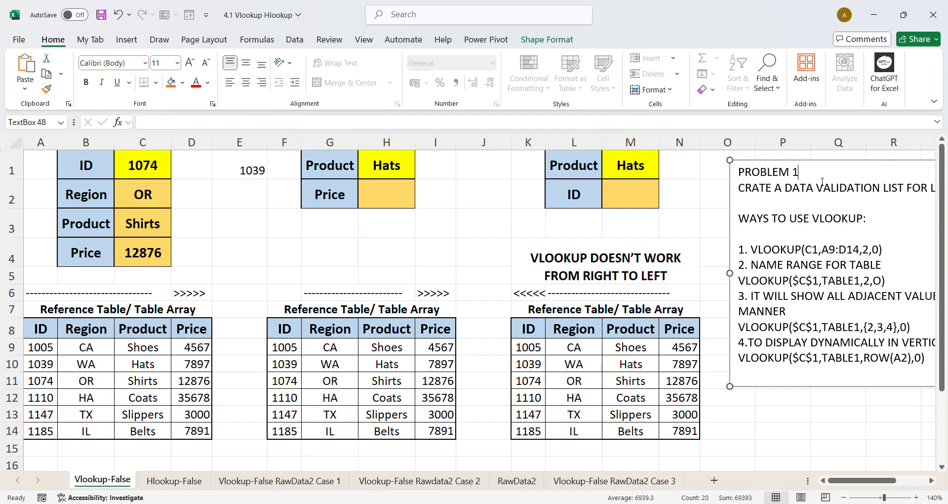
key("Return")
left_click_drag(774, 171, 778, 152)
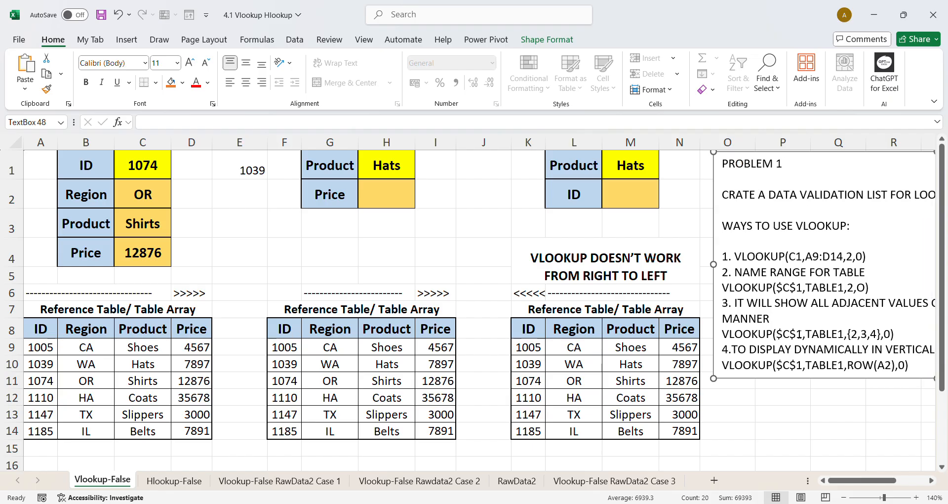
left_click_drag(832, 378, 832, 382)
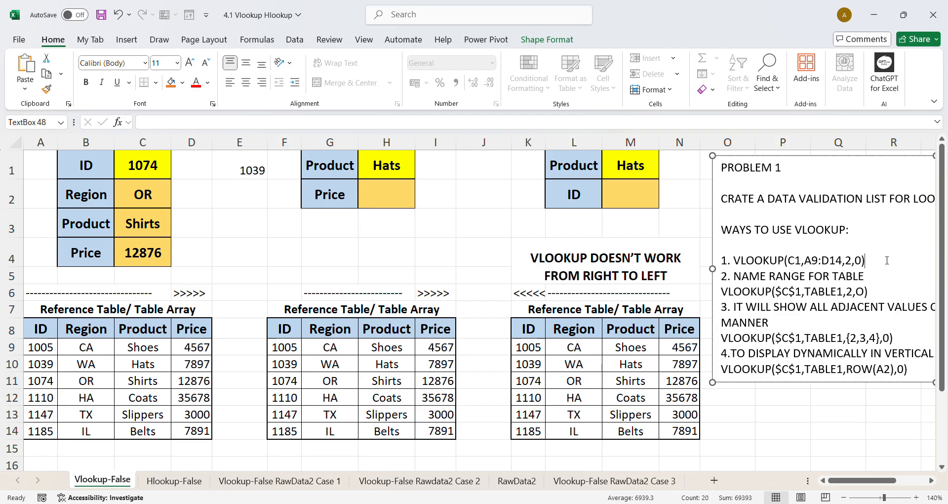
Add blank lines after each tip's formula and change the O in '2,O' to 0.
key("Return")
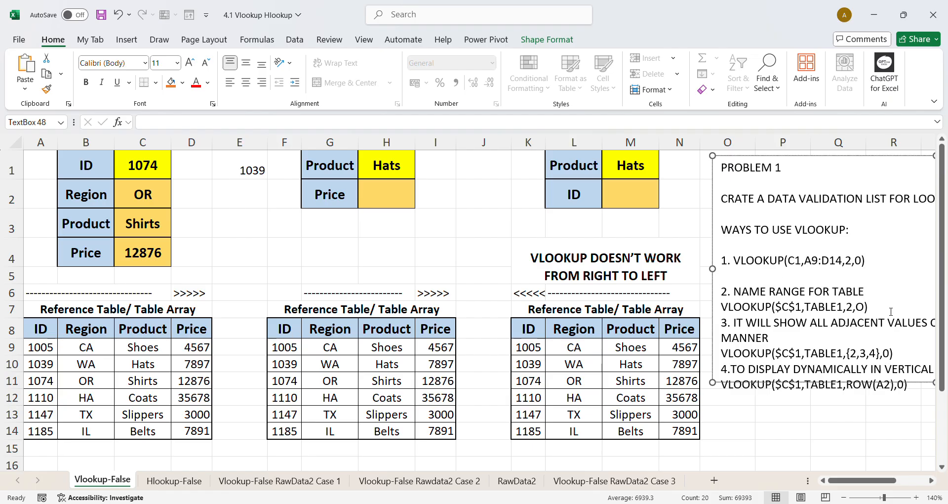
key("Return")
left_click_drag(864, 310, 857, 311)
type("0")
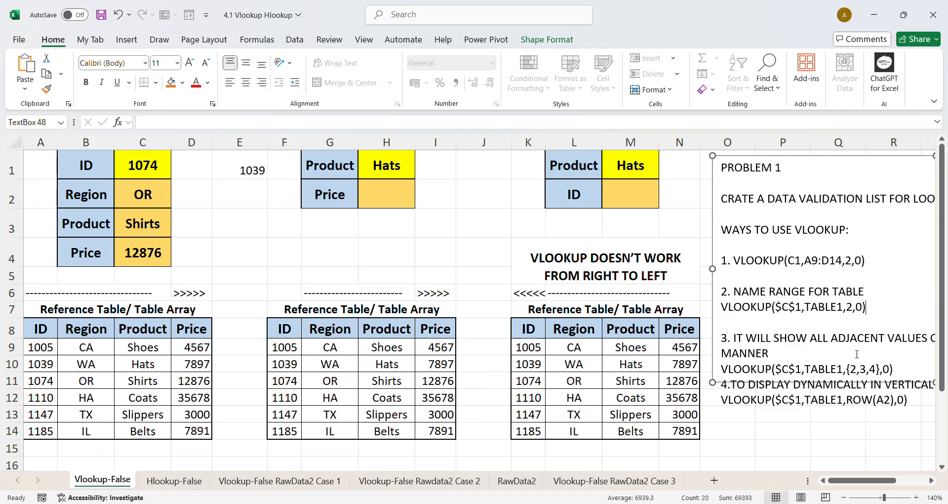
key("Return")
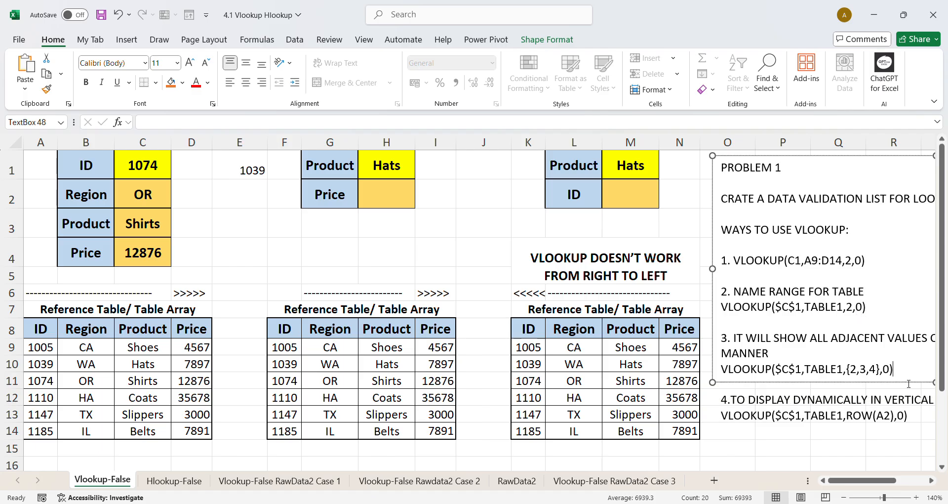
Stretch the notes box down so all tips show, then highlight Hats in H1 and products H9:H14.
left_click(846, 389)
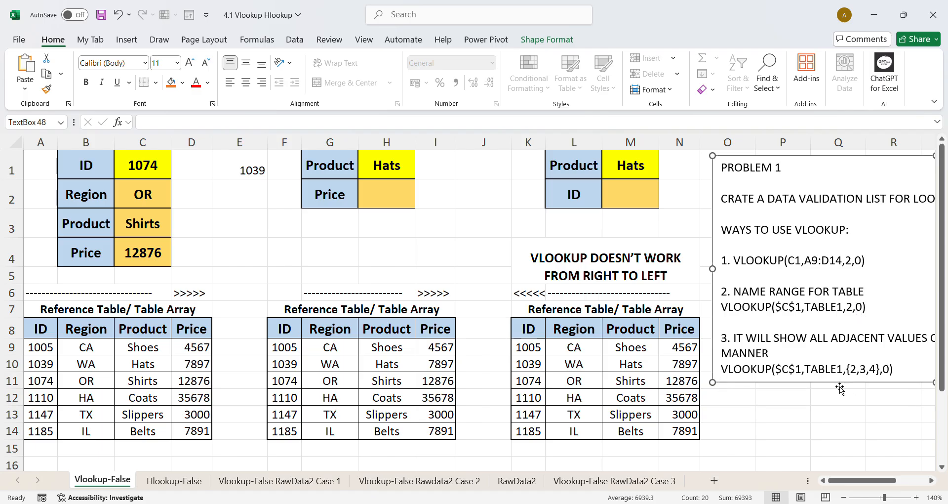
double_click(815, 159)
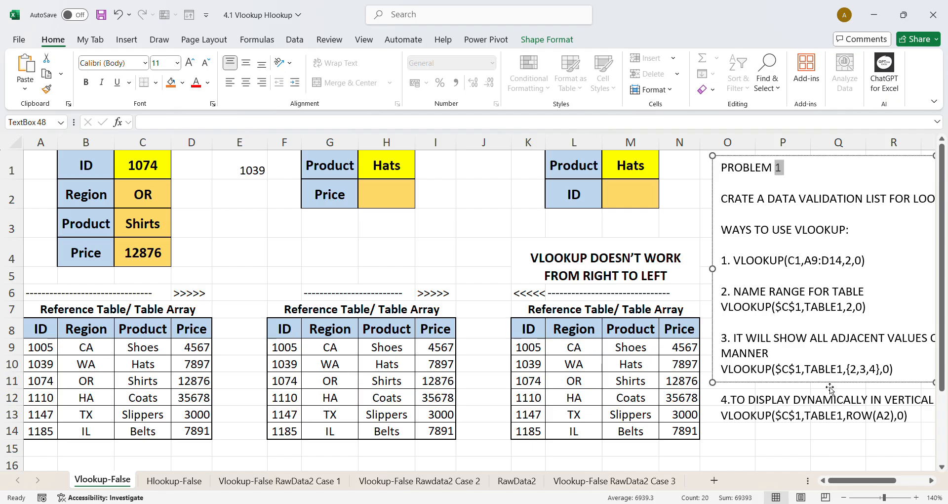
left_click_drag(713, 382, 714, 441)
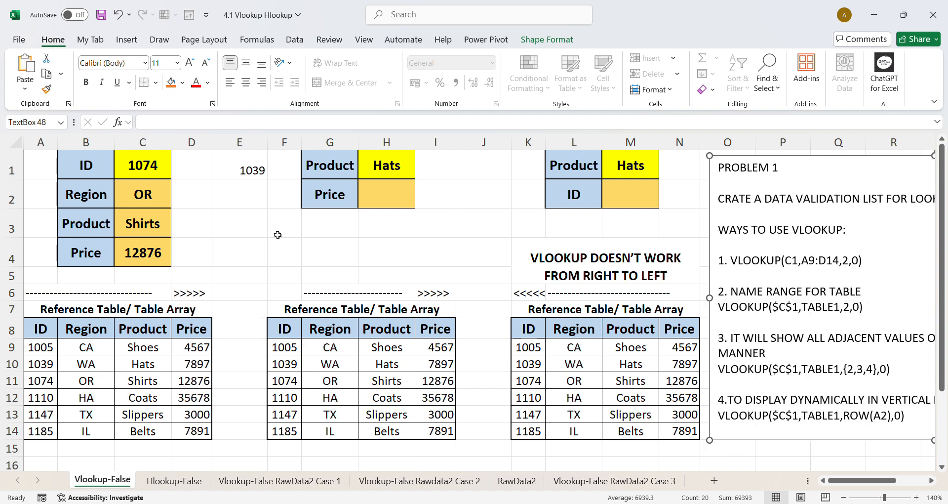
left_click(391, 174)
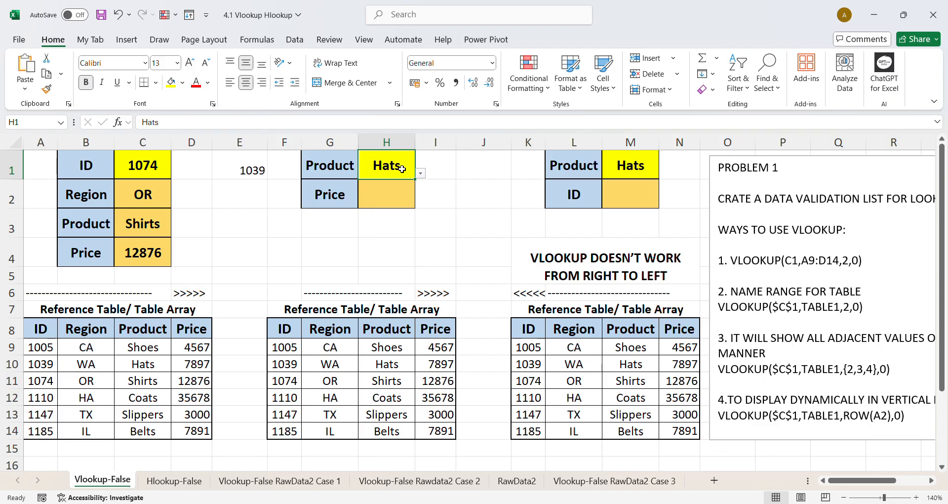
left_click_drag(387, 347, 390, 432)
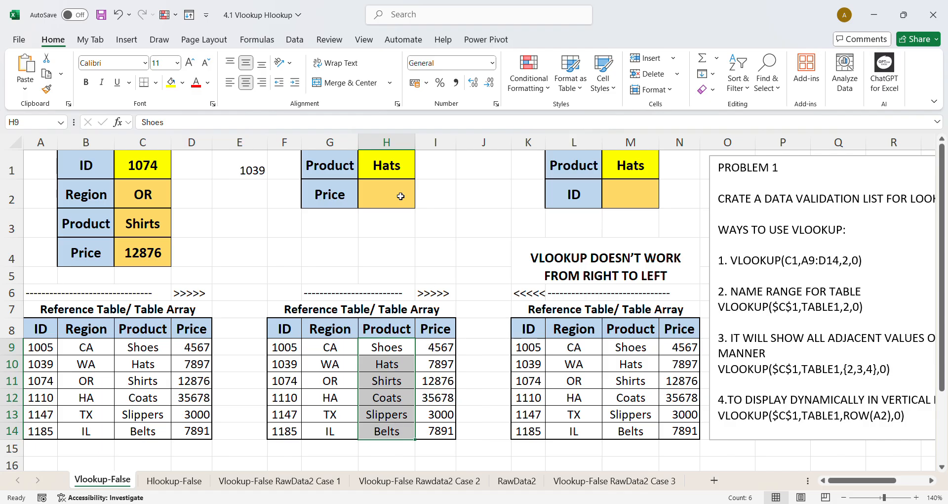
Enter =VLOOKUP(H1,$H$9:$I$14,2,0) in H2, returning 7897 for Hats.
left_click_drag(447, 354, 452, 435)
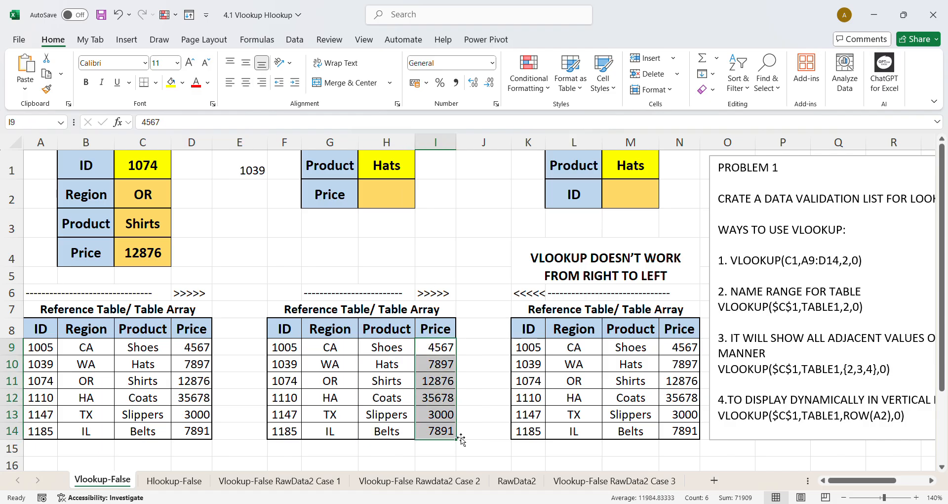
left_click(386, 198)
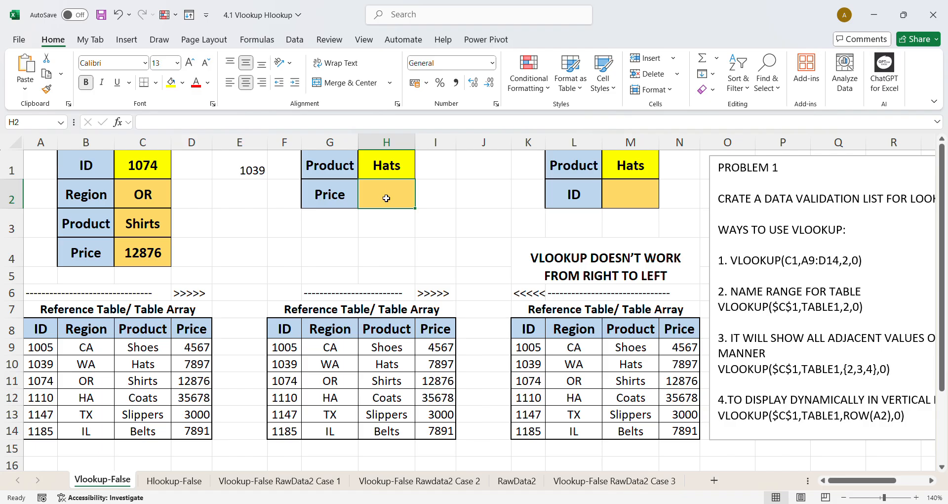
type("=V")
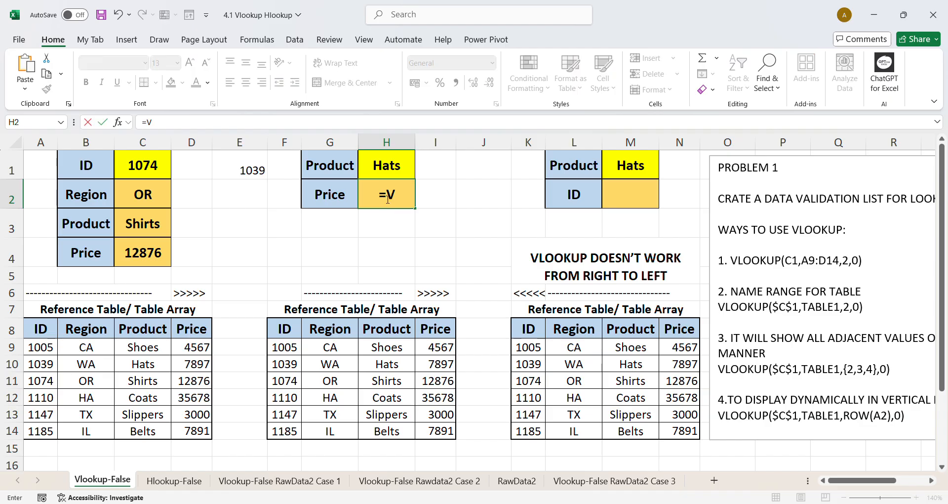
type("LOOKUP")
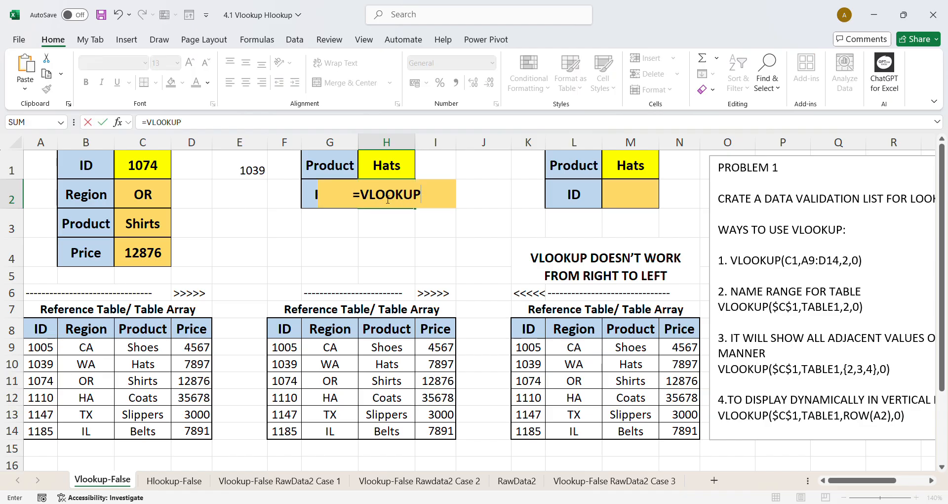
type("(")
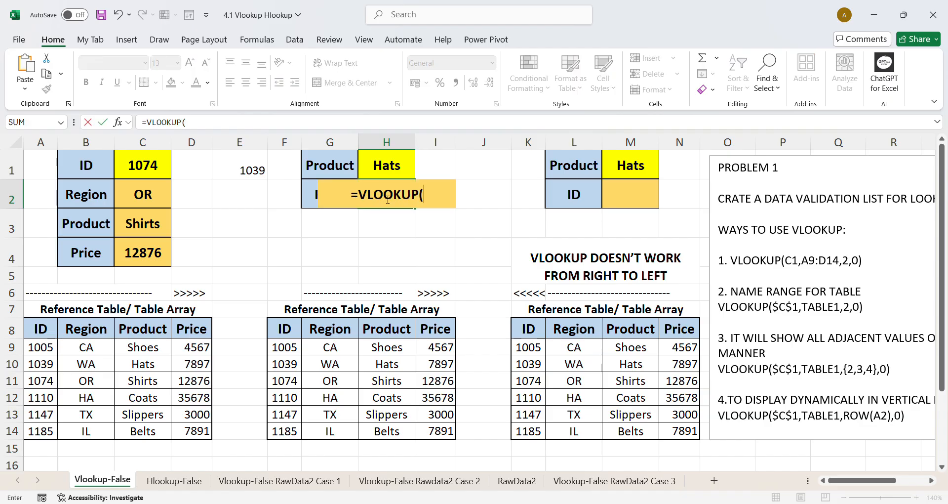
left_click(392, 169)
type(",")
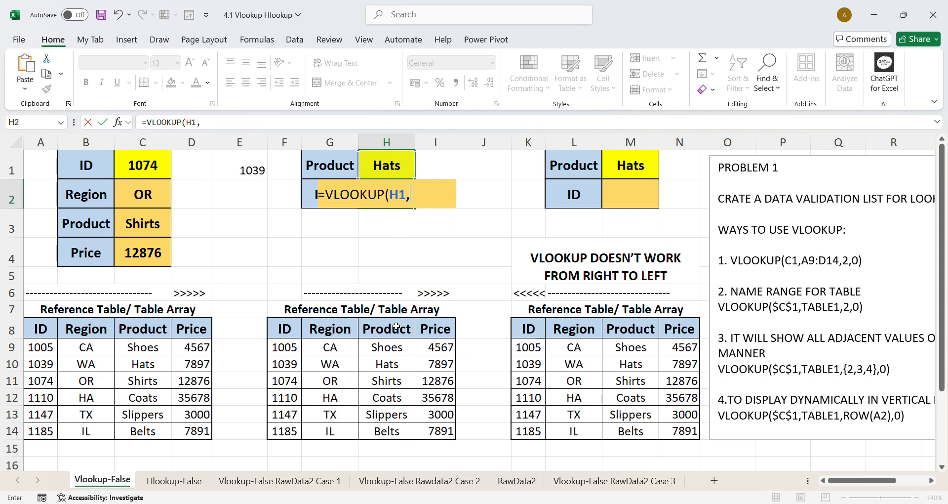
left_click(380, 347)
left_click_drag(381, 347, 434, 440)
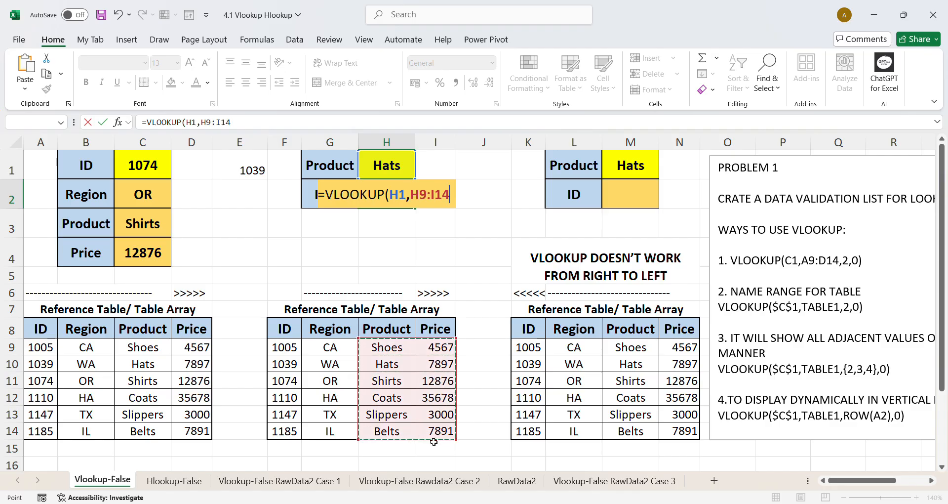
left_click_drag(434, 440, 435, 445)
key("F4")
type(",")
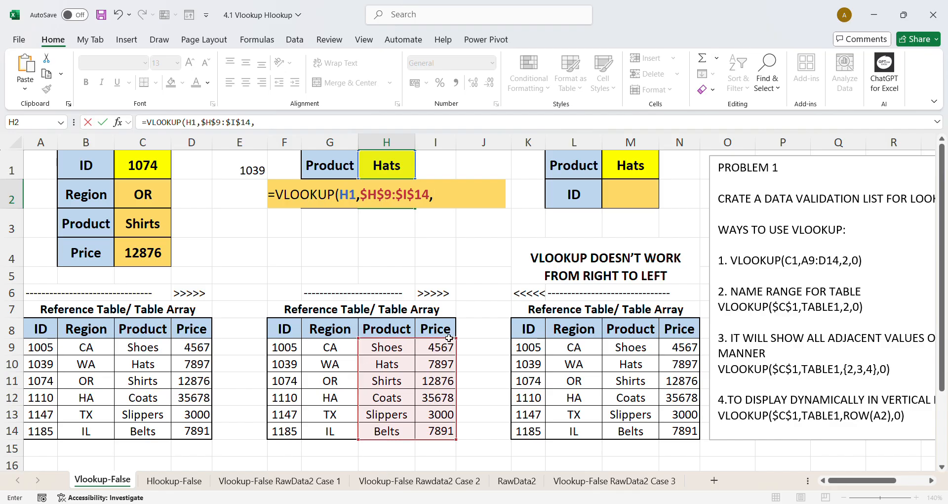
type("2,0)")
key("Return")
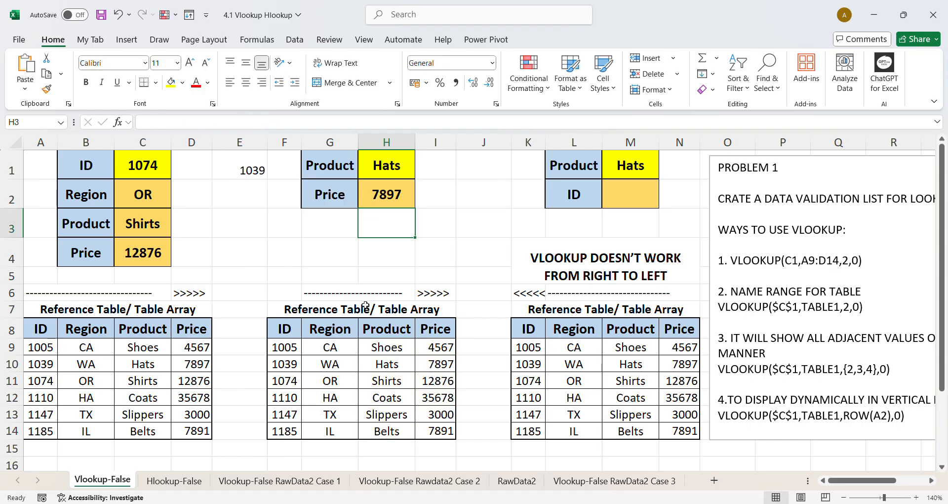
Switch H1 to Shirts, then Slippers, checking each price against its table row; H2 shows 3000.
left_click(406, 164)
left_click(421, 175)
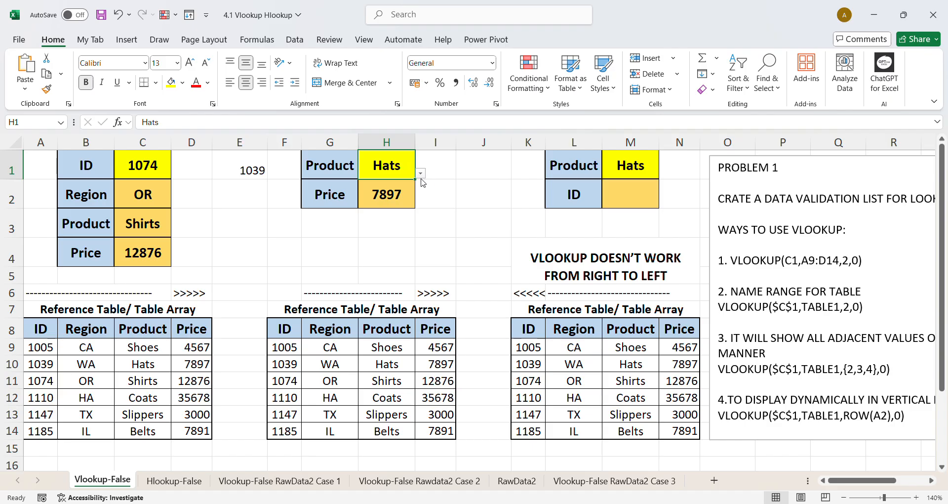
left_click(387, 210)
left_click_drag(387, 380, 435, 380)
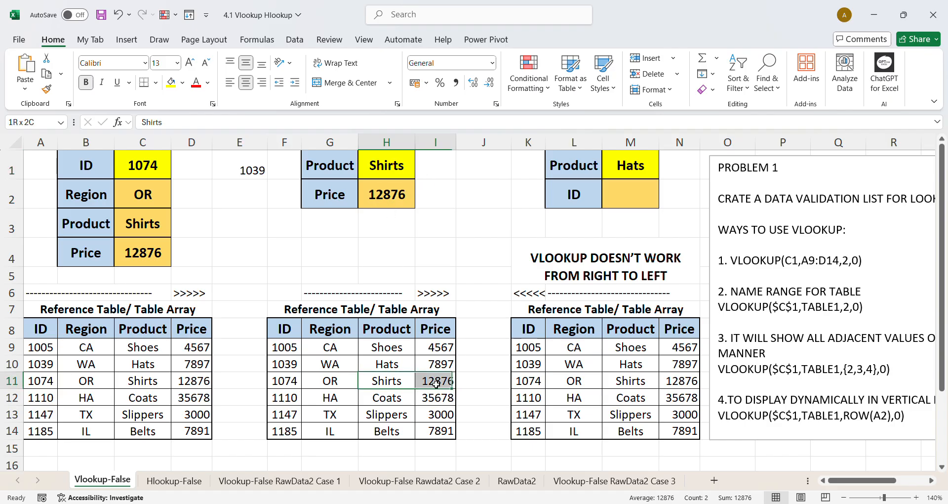
left_click(403, 165)
left_click(422, 173)
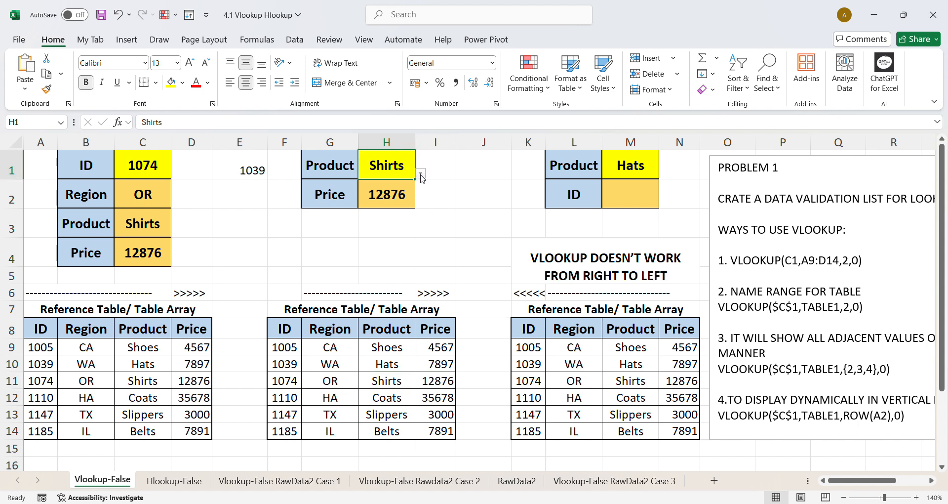
left_click(403, 218)
left_click_drag(386, 414, 436, 416)
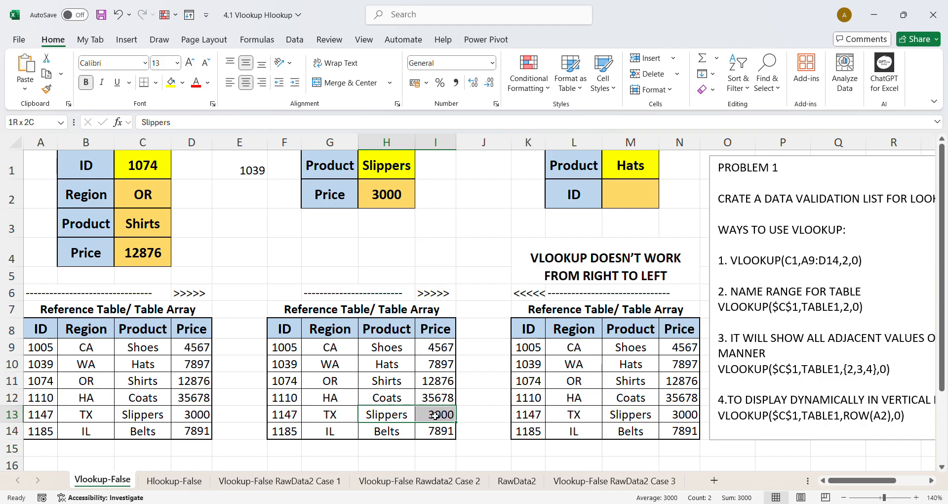
left_click(452, 248)
left_click(384, 225)
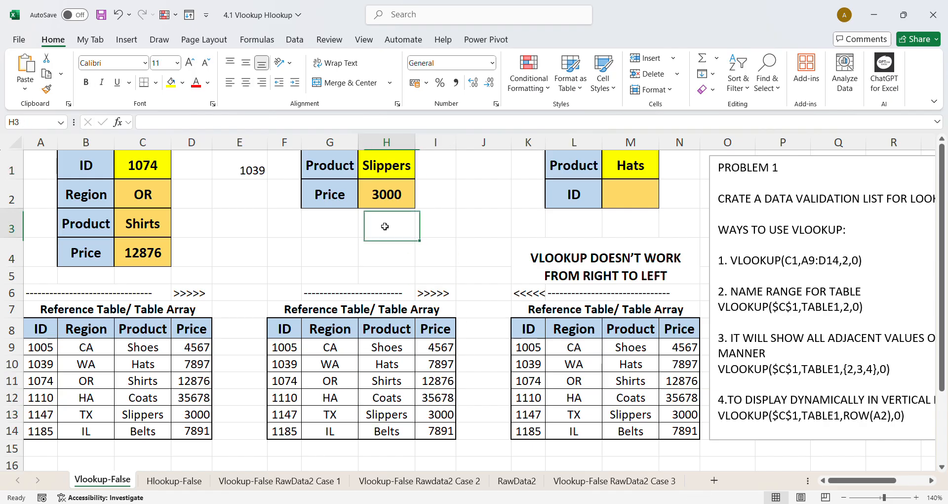
left_click(339, 230)
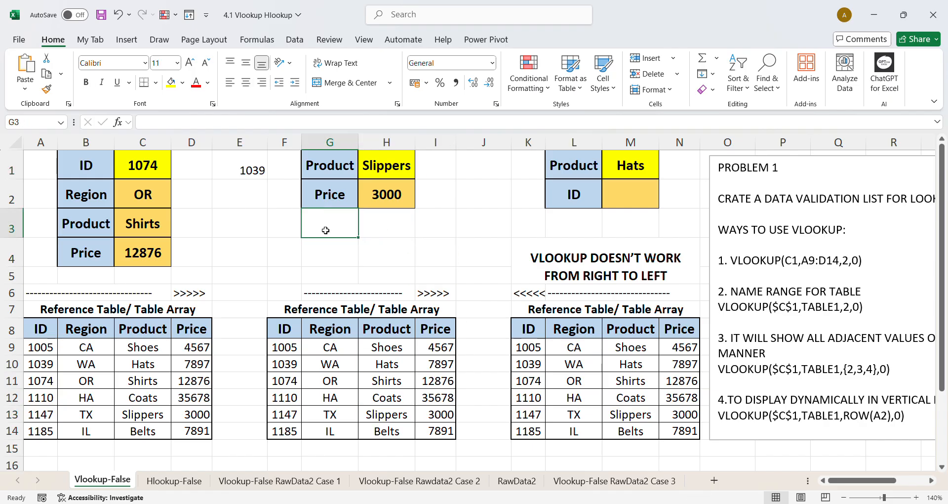
Draw a text box below the price lookup and type the note about the lookup value's left-most column.
left_click(130, 41)
left_click(211, 78)
left_click(174, 113)
left_click_drag(289, 224, 467, 267)
type("WE HAVE TO SELECT A TABLE ARRAY IN SUCH A WAY THAT LOOKUP VAL")
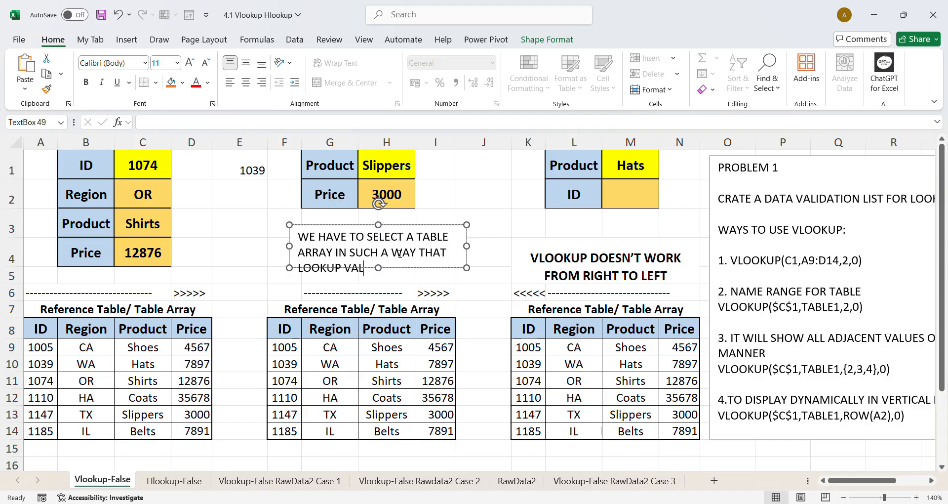
type("UE, LIES IN LEFT MOST COLUMN")
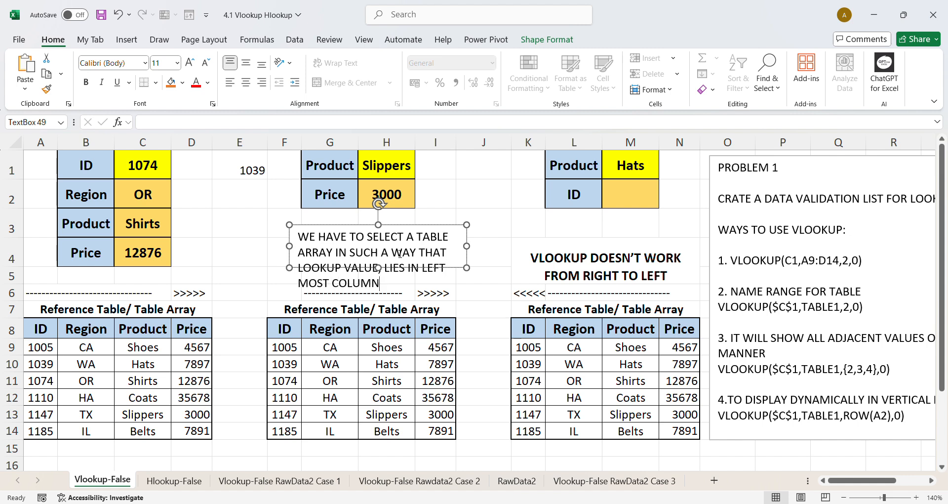
Widen and reposition the note so it fits two lines, with its text centred and middle-aligned.
left_click_drag(289, 246, 257, 245)
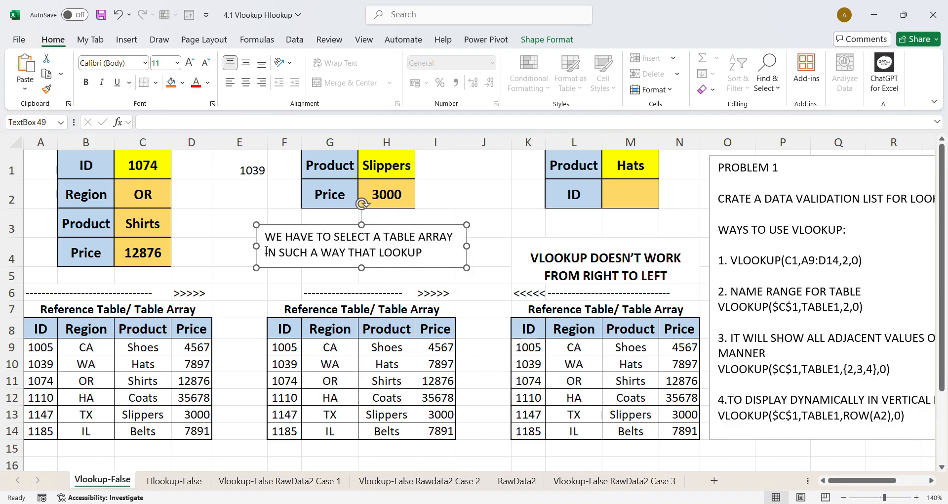
left_click_drag(467, 245, 522, 246)
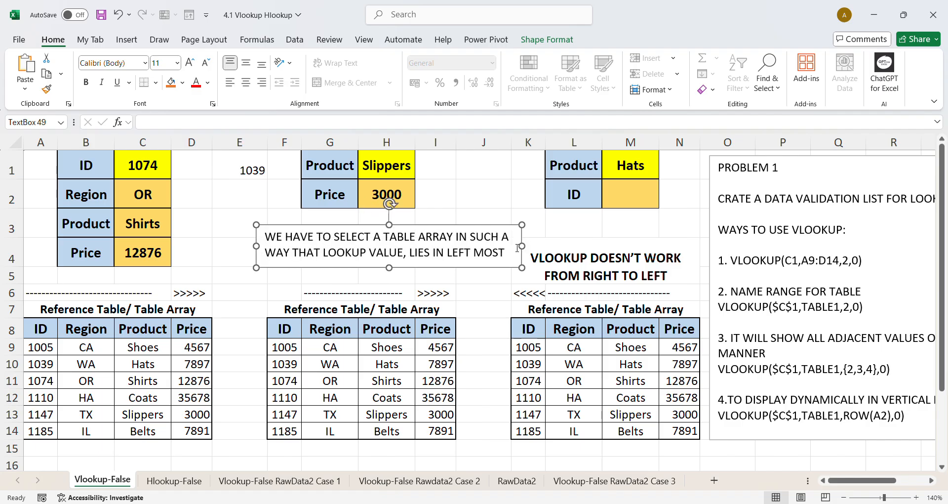
left_click_drag(257, 246, 242, 247)
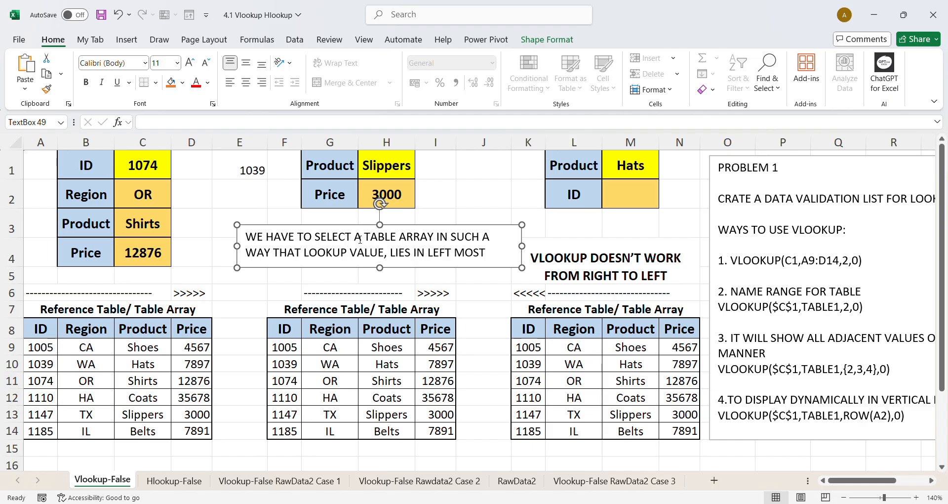
left_click_drag(360, 240, 361, 230)
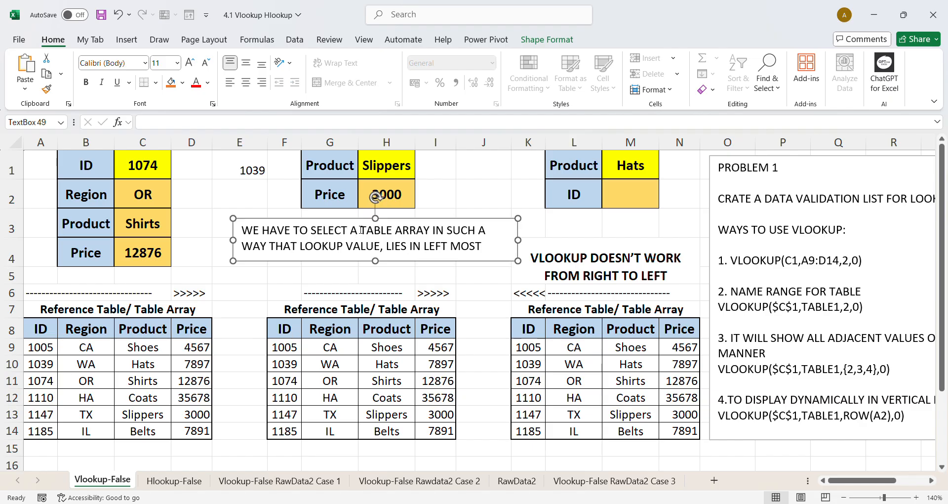
left_click_drag(518, 240, 538, 241)
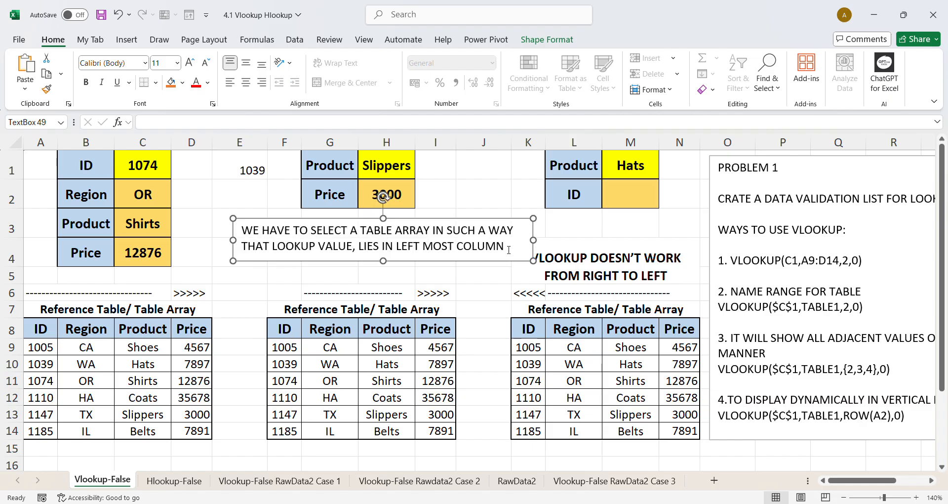
left_click(246, 82)
left_click(246, 63)
left_click(573, 223)
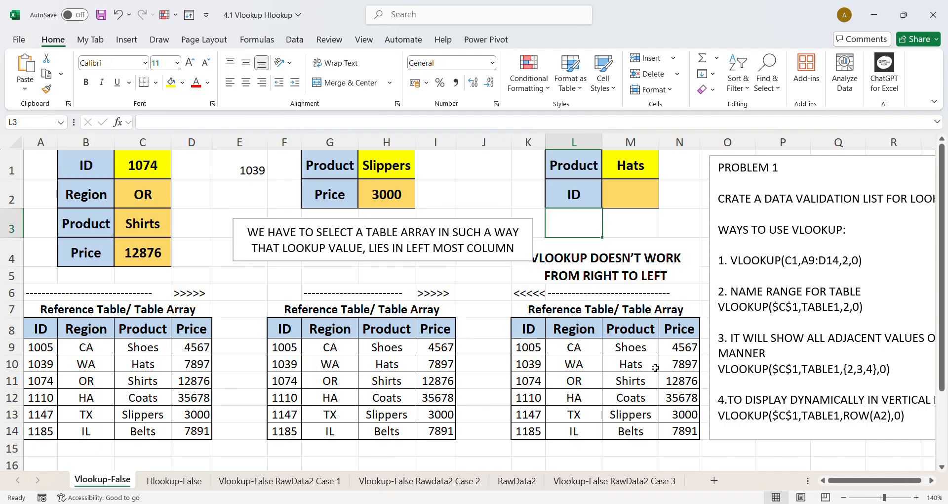
left_click(424, 223)
left_click_drag(405, 223, 392, 219)
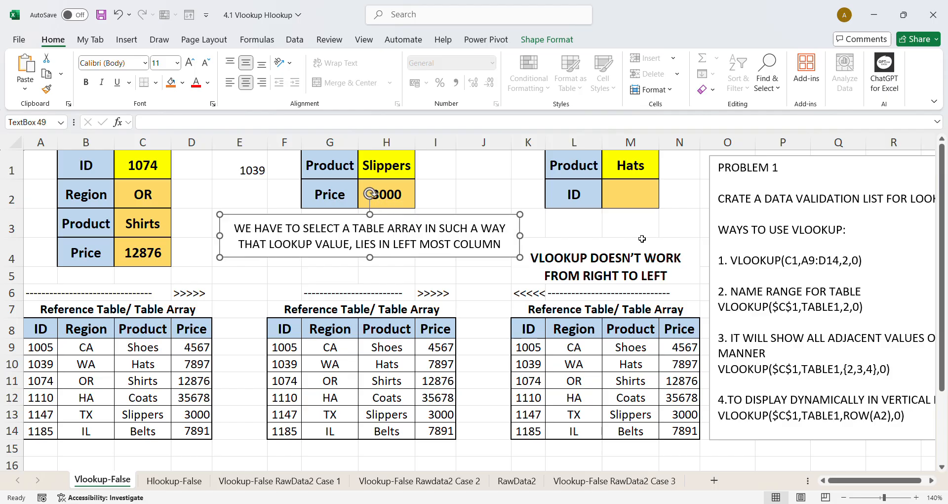
left_click(641, 187)
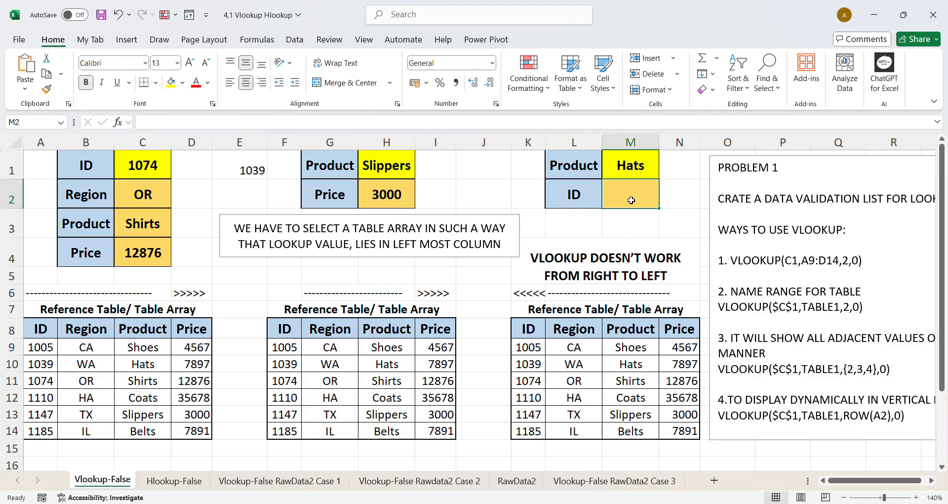
Enter =VLOOKUP(M1,K9:M14,1,0) in M2, getting #N/A, and point out the right-to-left warning in K4.
left_click(635, 169)
left_click(625, 201)
type("=VLOO")
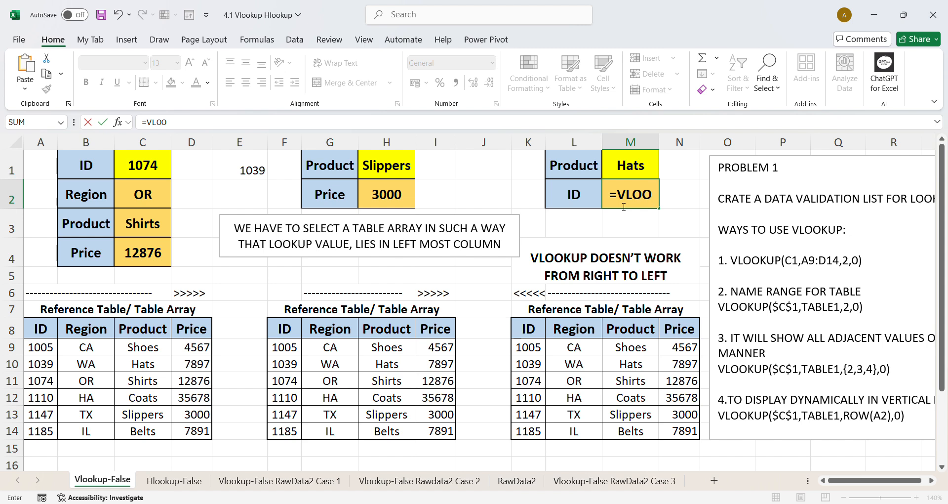
key("Tab")
left_click(643, 167)
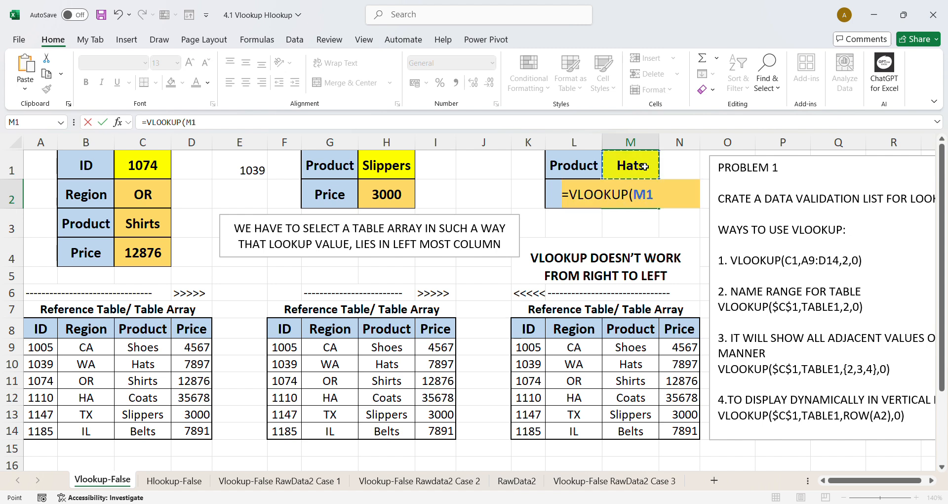
type(",")
left_click_drag(636, 328, 635, 347)
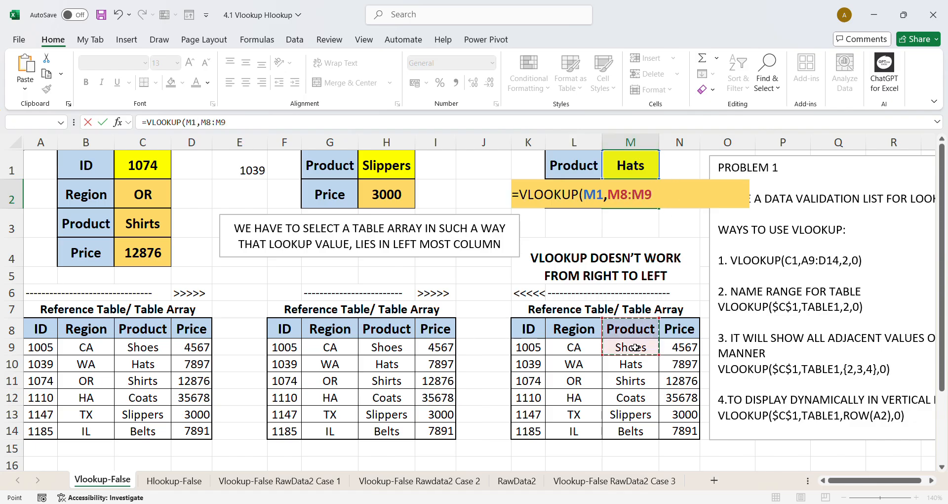
left_click(636, 345)
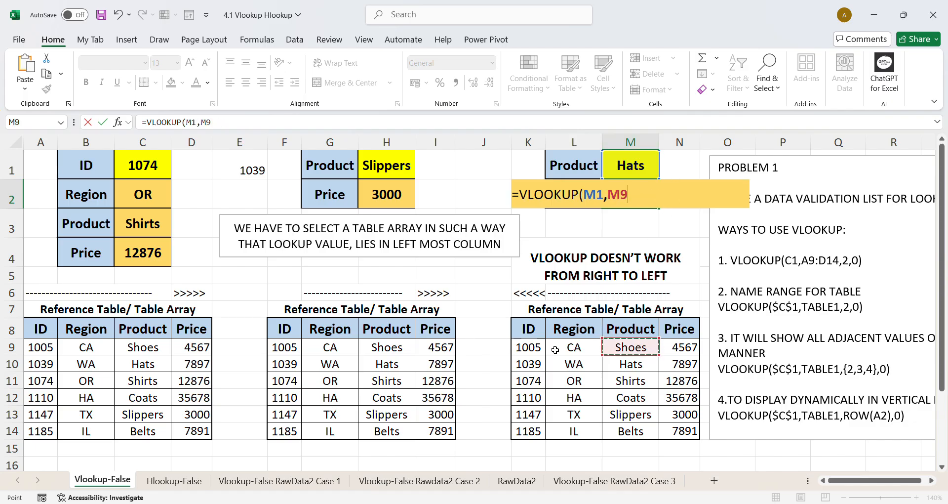
left_click_drag(626, 349, 541, 434)
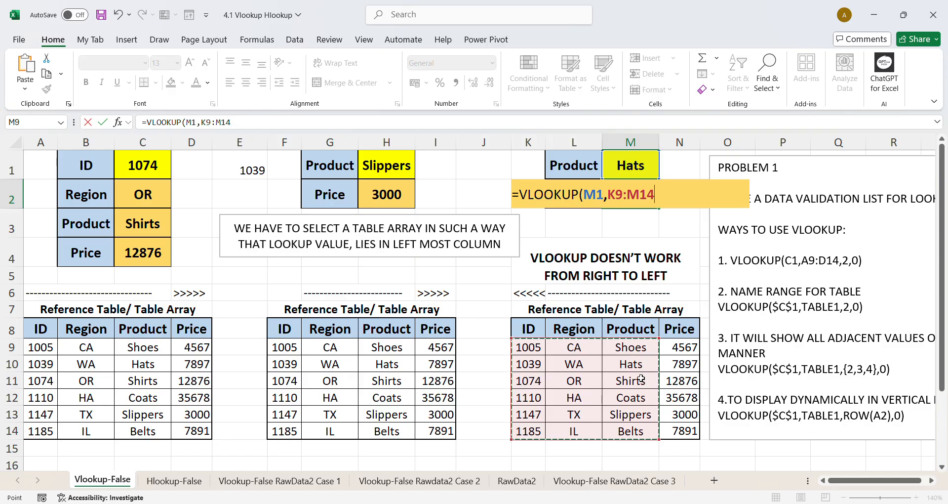
type(",")
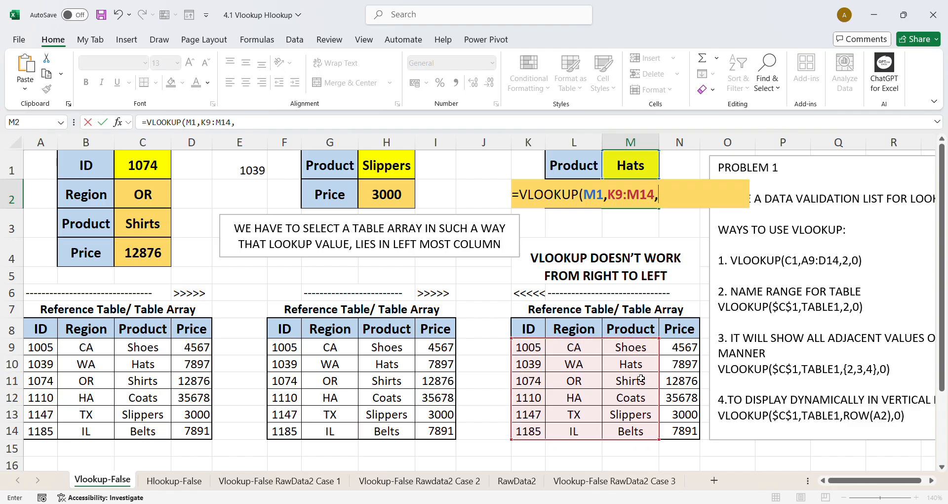
type("1,0")
key("Return")
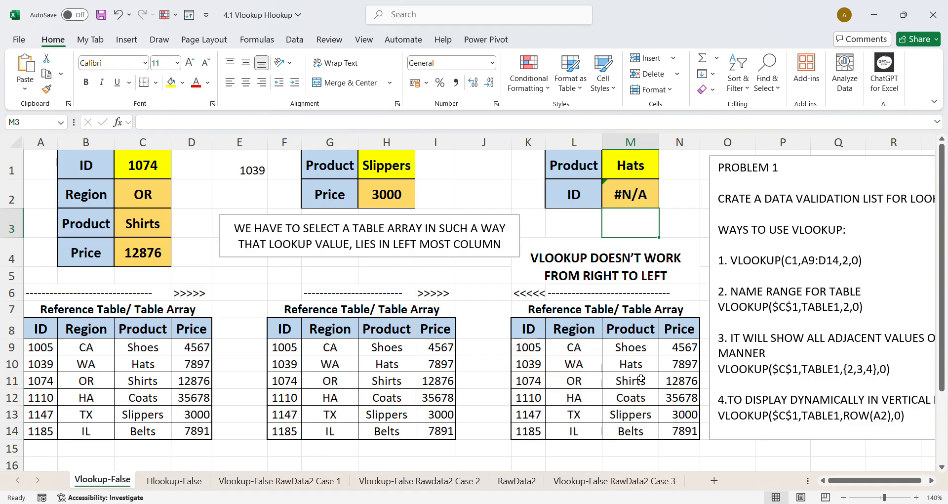
left_click(556, 258)
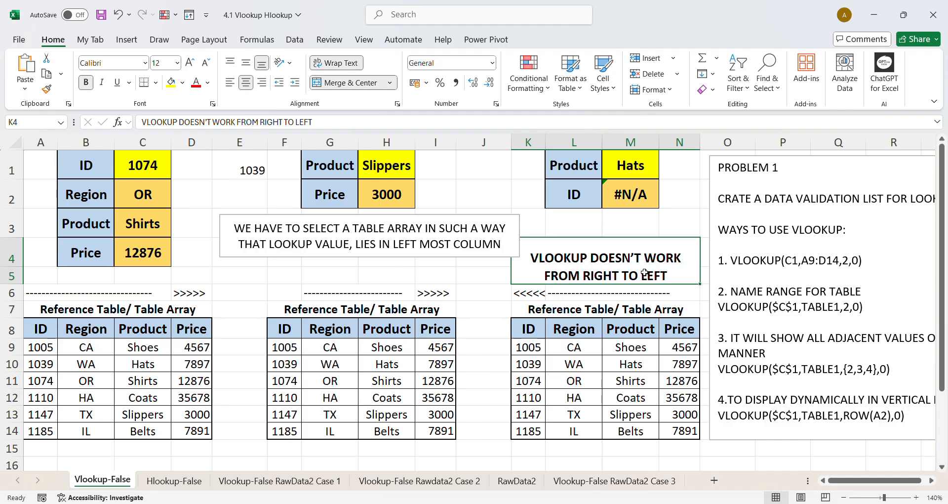
left_click(573, 231)
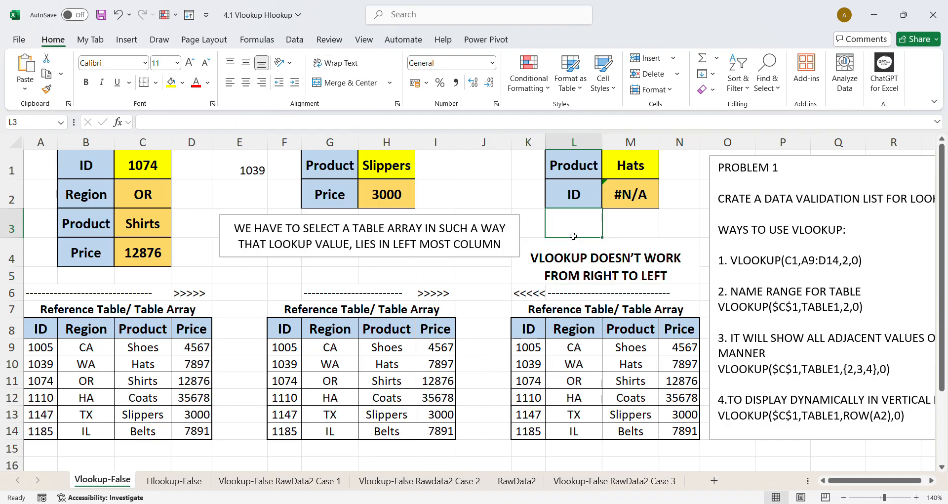